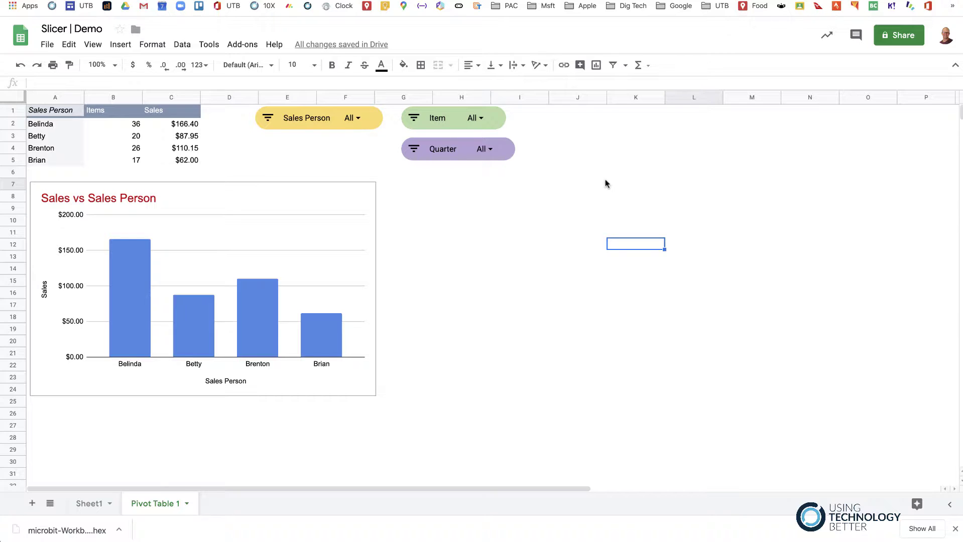
Filter the Sales Person slicer on the pivot table sheet to only the first two sales people
left_click(358, 119)
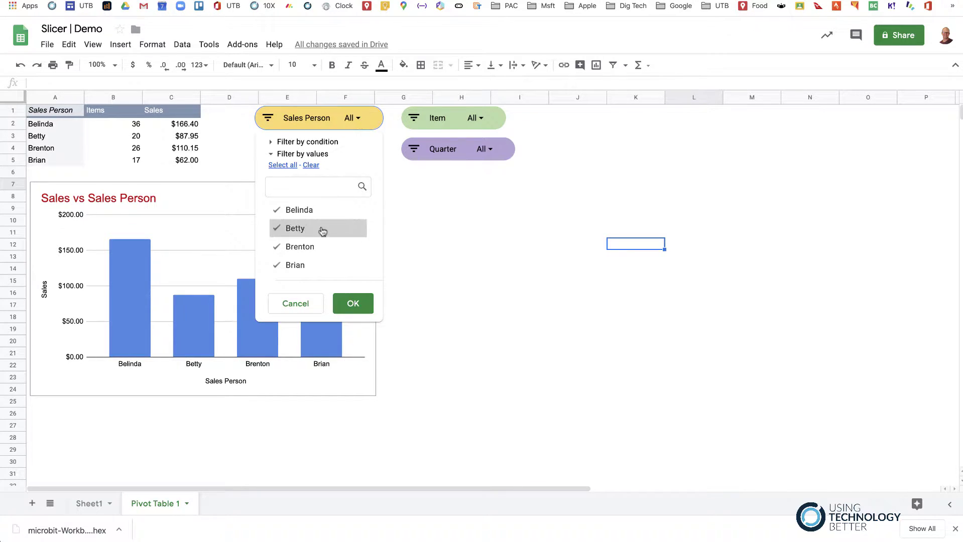
left_click(311, 167)
left_click(299, 228)
left_click(300, 209)
left_click(353, 304)
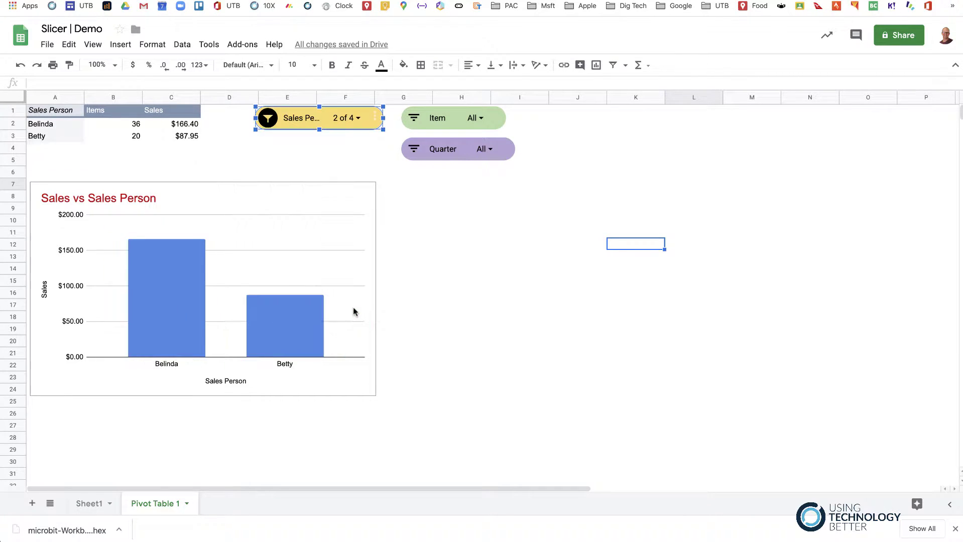
Filter the Item slicer to only Bun and Pie
left_click(474, 118)
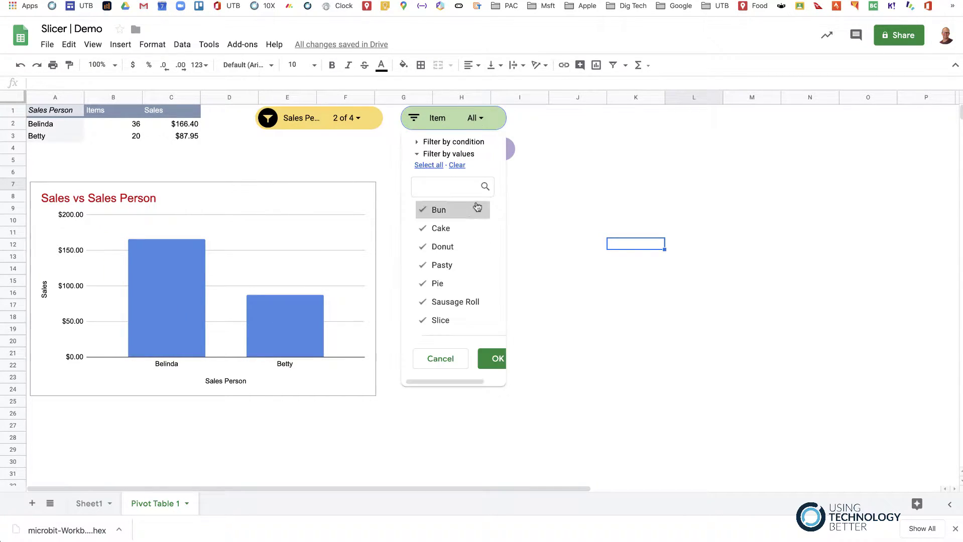
left_click(457, 167)
left_click(435, 213)
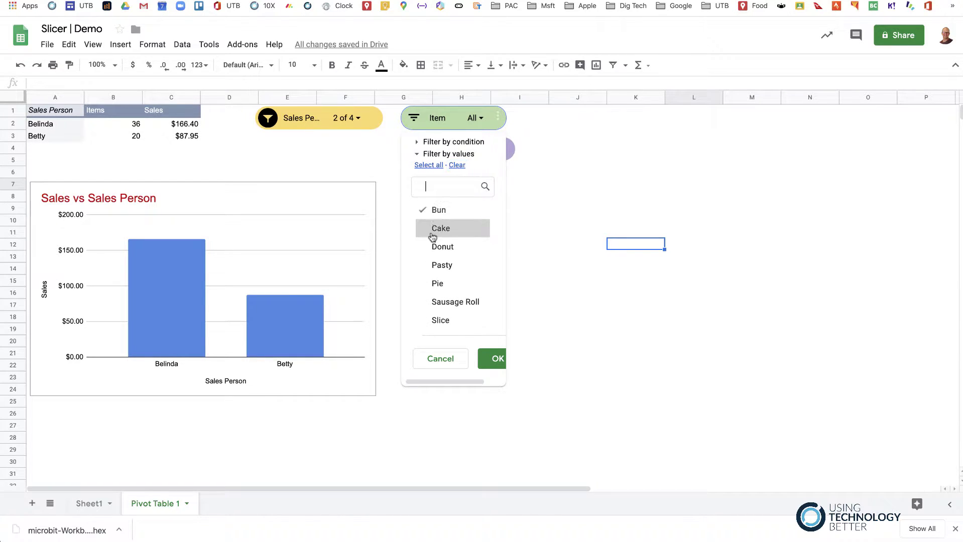
left_click(432, 284)
left_click(492, 358)
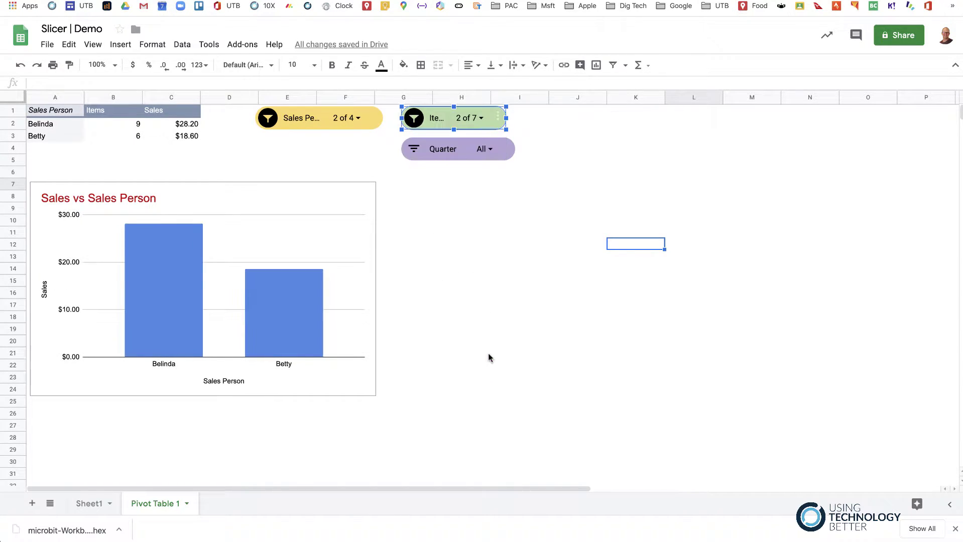
Filter the Quarter slicer to Q2 and Q3 by excluding Q1 and Q4
left_click(485, 149)
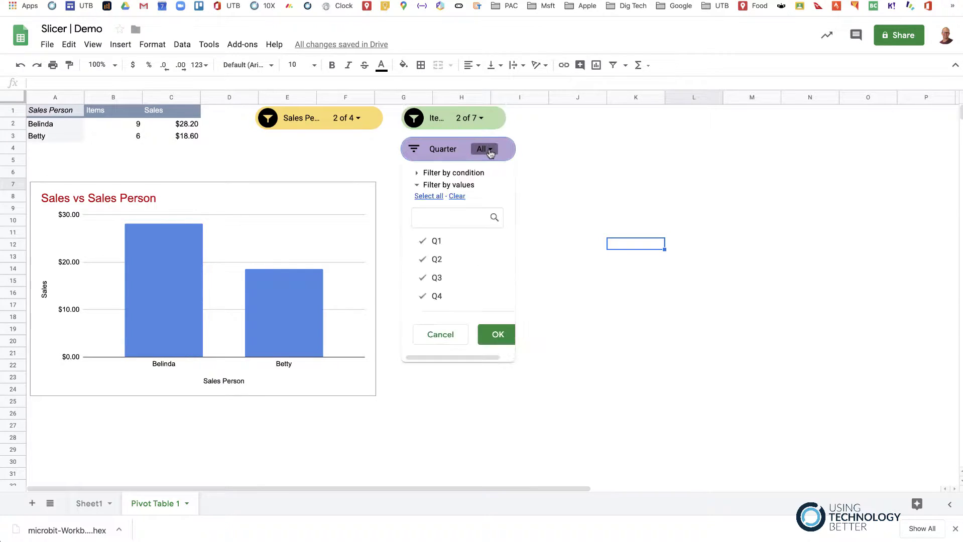
left_click(444, 244)
left_click(436, 295)
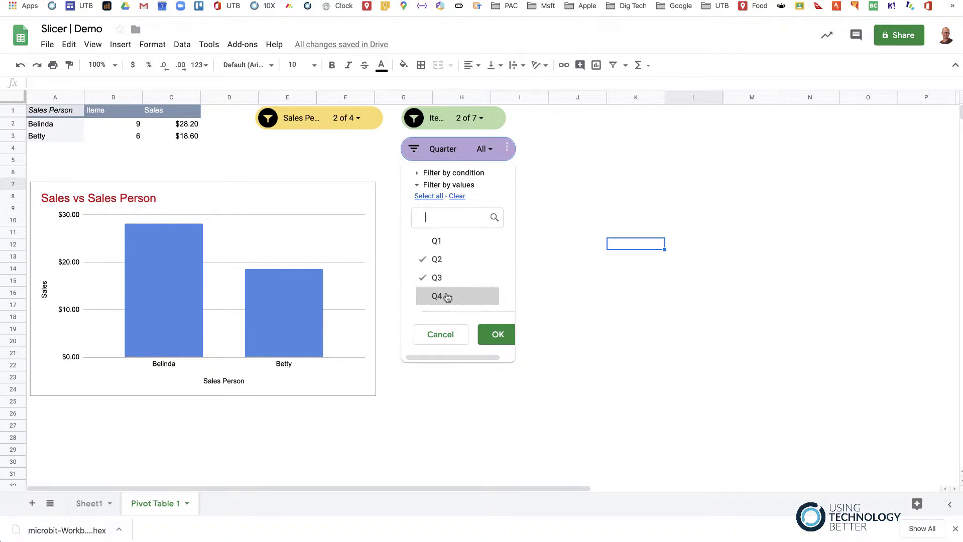
left_click(494, 333)
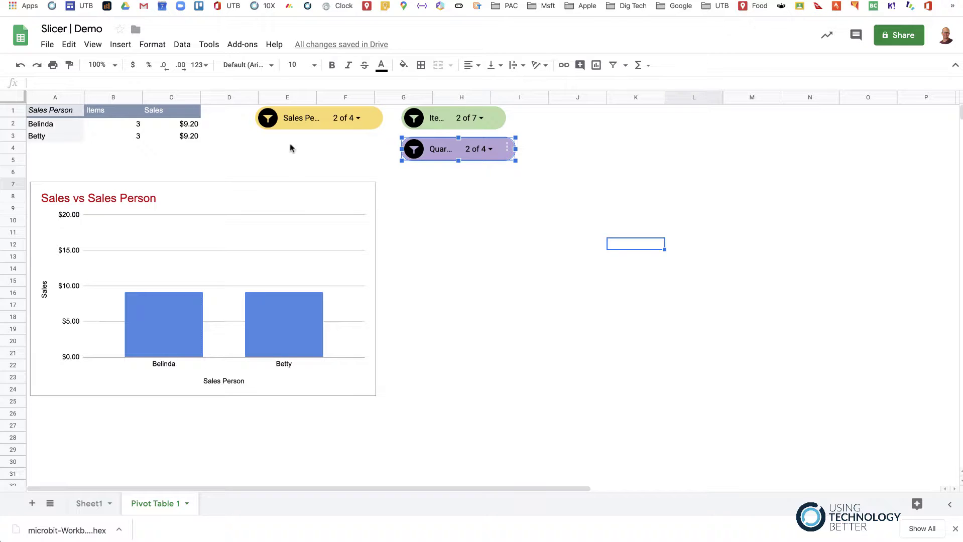
Look over the filtered sales chart and the source sales records on Sheet1
scroll(286, 140, "down", 3)
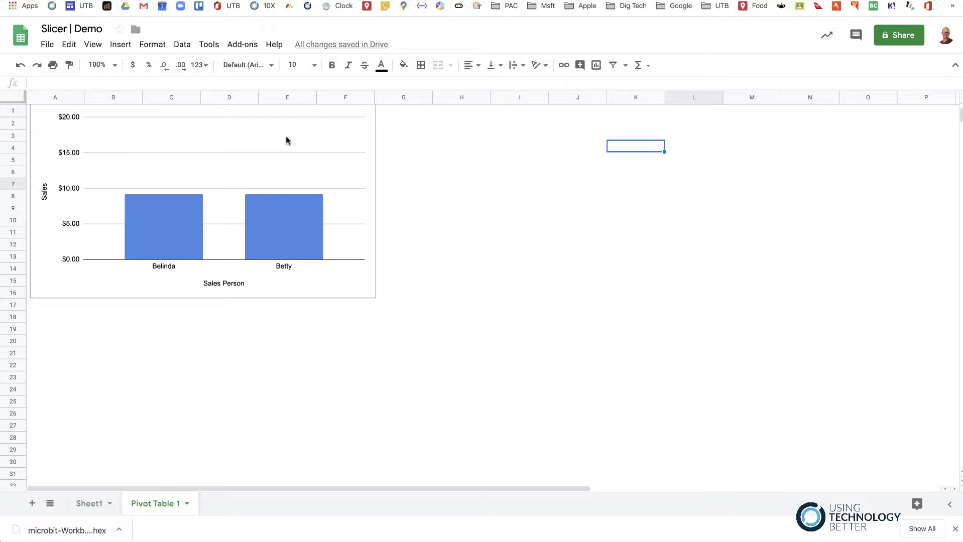
scroll(286, 140, "up", 3)
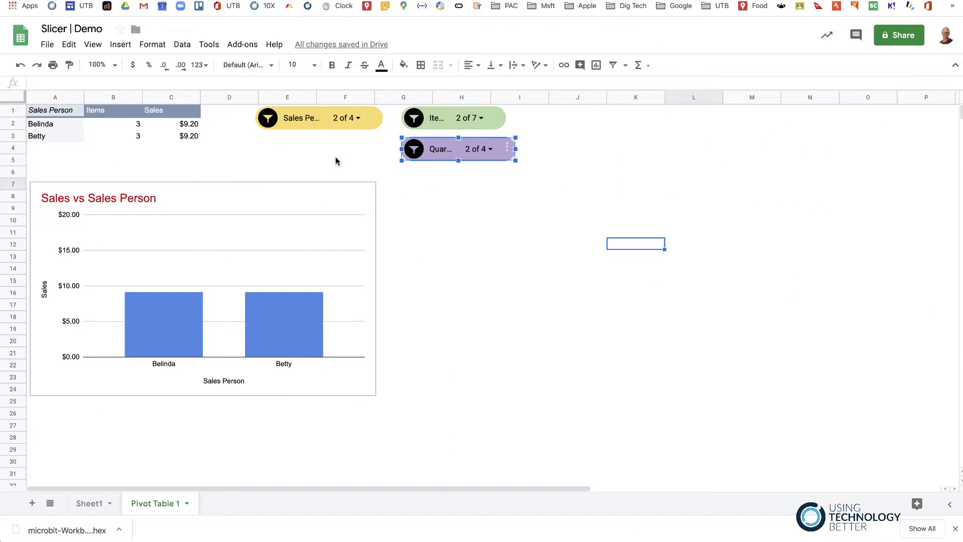
left_click(91, 503)
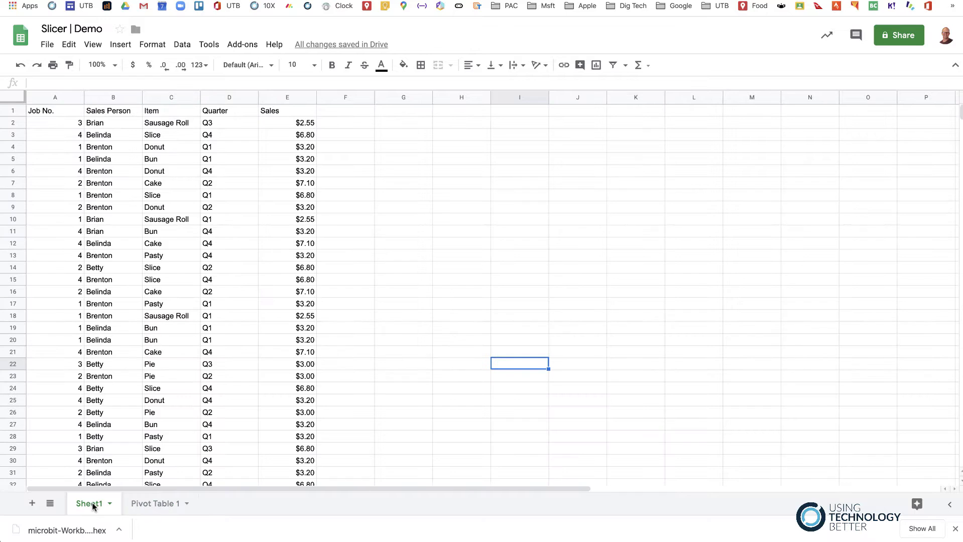
scroll(70, 375, "down", 4)
scroll(69, 374, "down", 8)
scroll(68, 371, "down", 5)
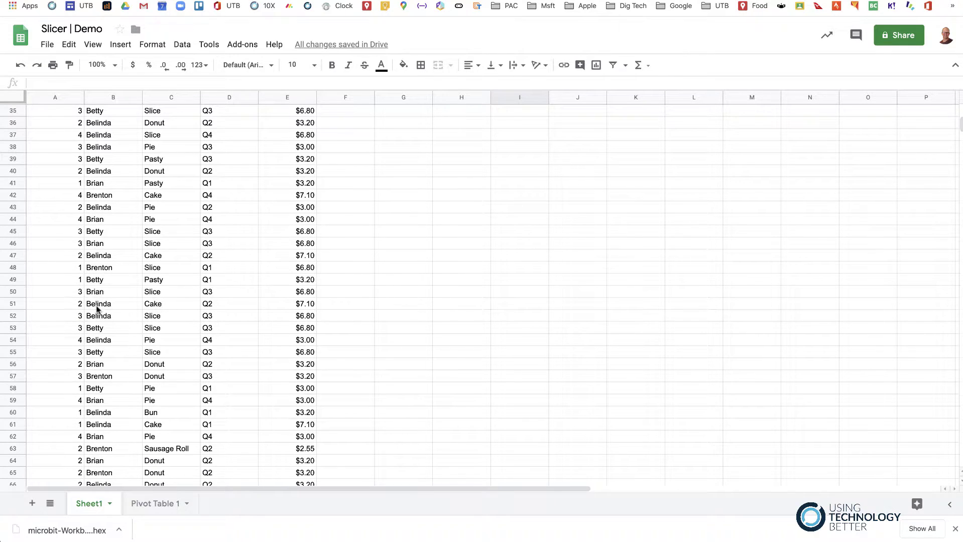
scroll(97, 309, "up", 17)
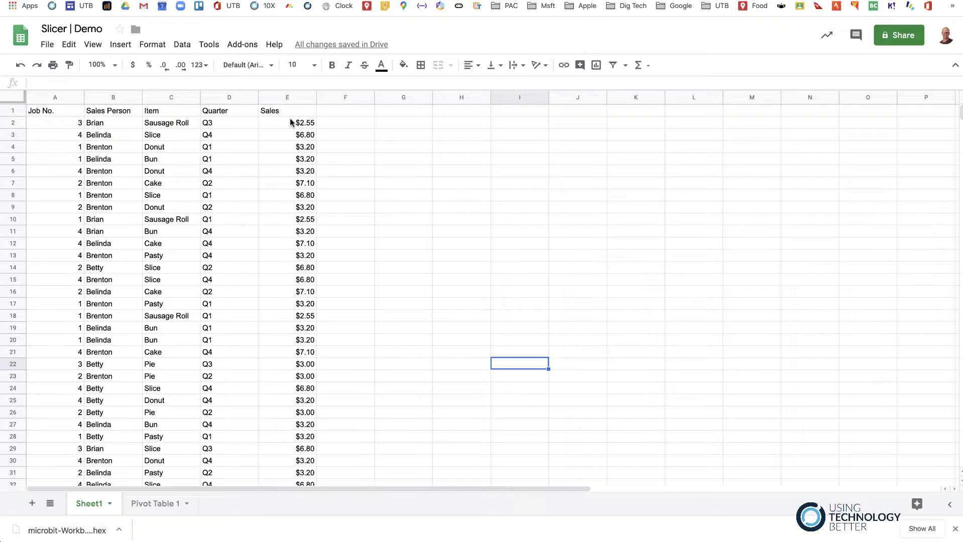
Return to Pivot Table 1 and include the third sales person in the Sales Person slicer
left_click(153, 504)
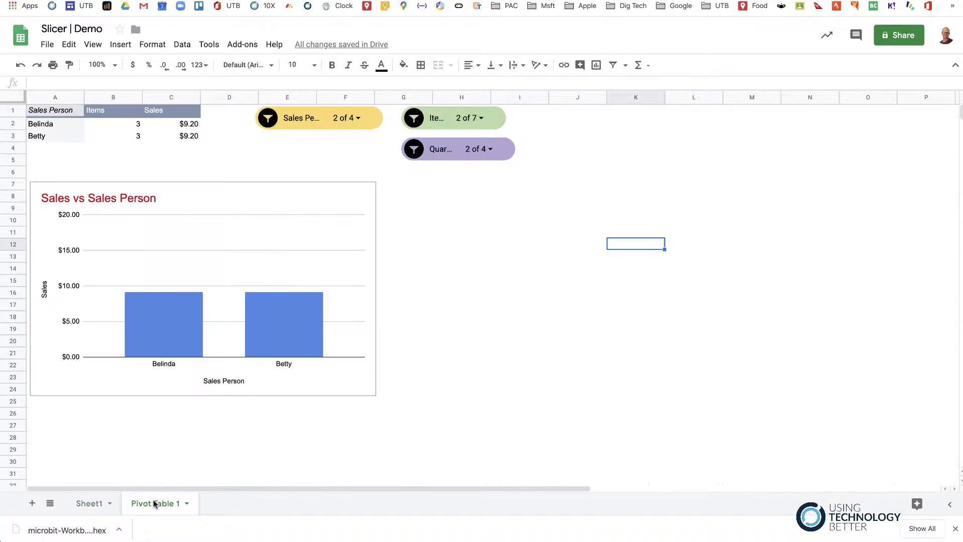
left_click(352, 120)
left_click(304, 246)
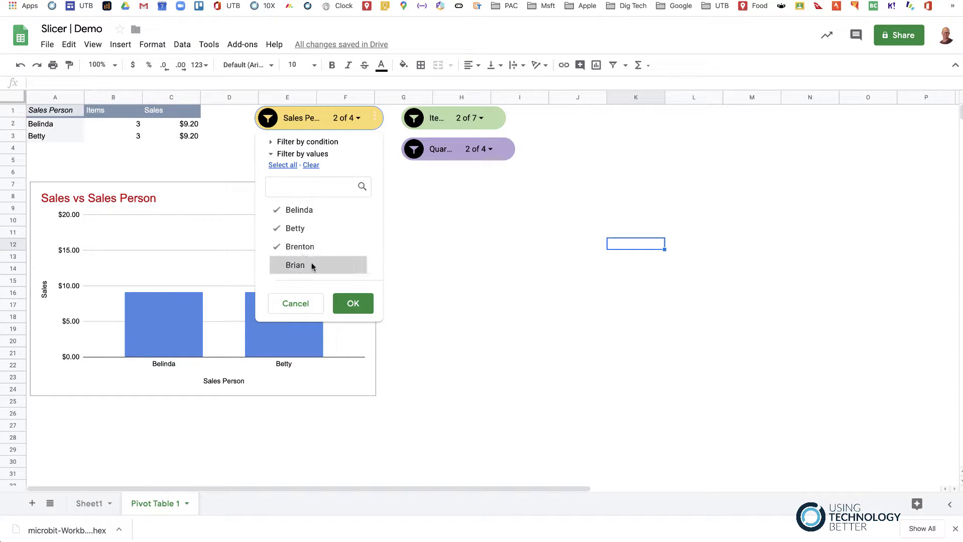
left_click(346, 305)
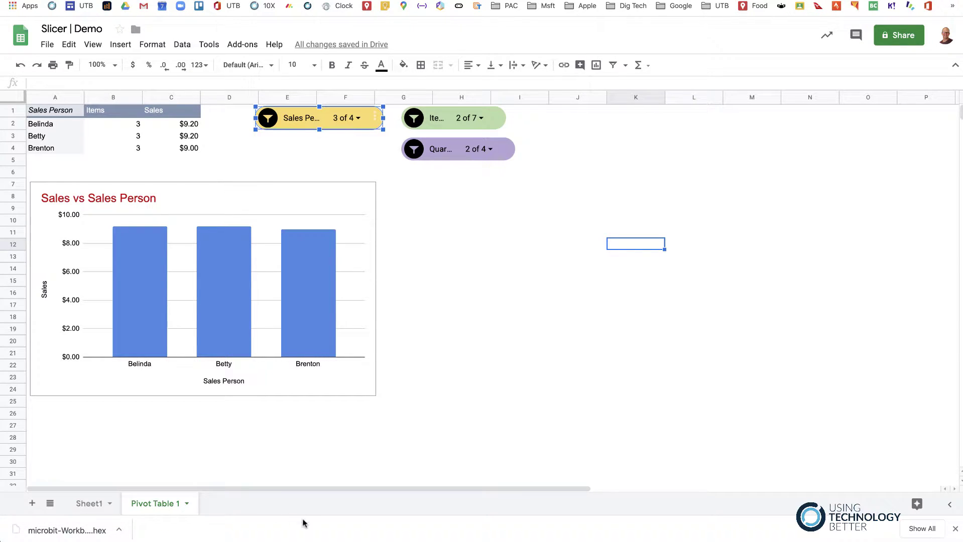
key("Escape")
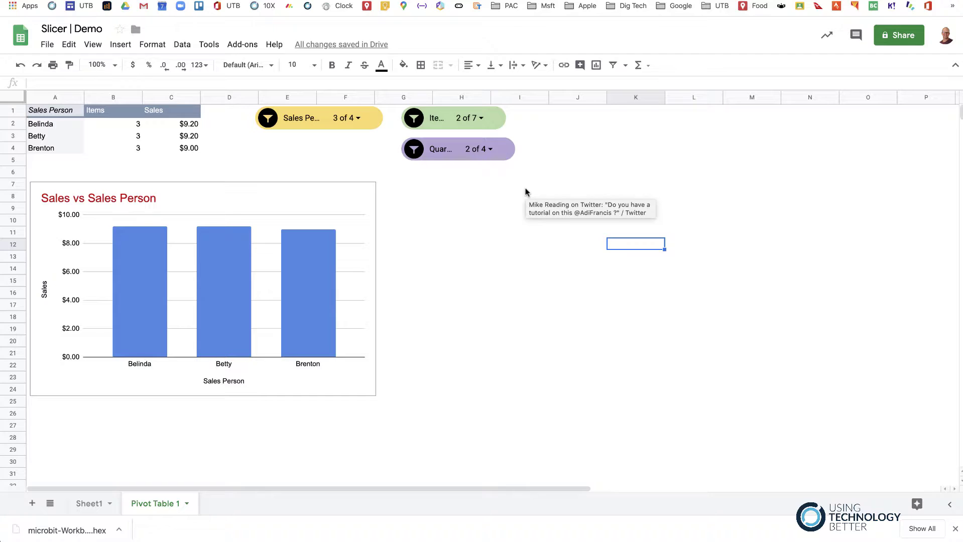
Create a pivot table on a new sheet from the whole Sheet1 data range A1:E100
left_click(88, 507)
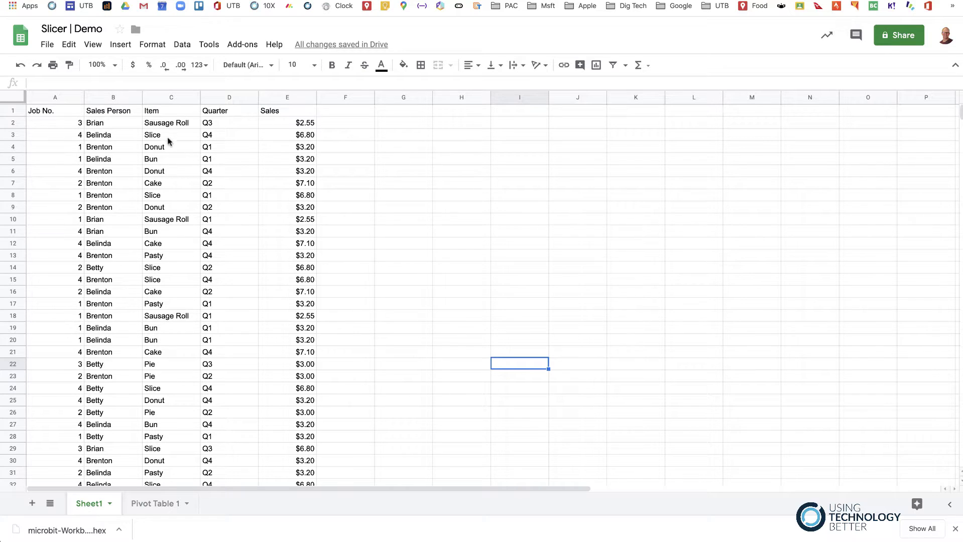
left_click(122, 115)
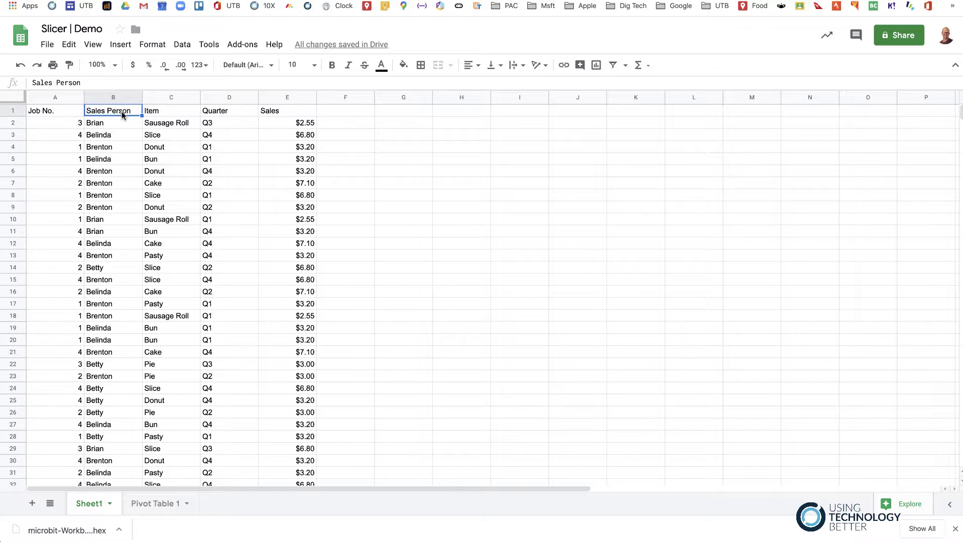
key("ctrl+a")
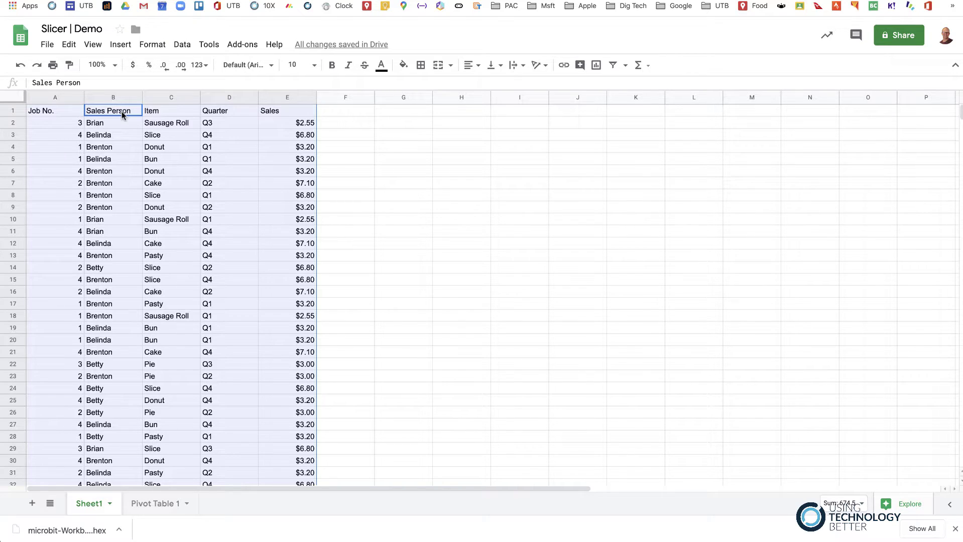
left_click(185, 47)
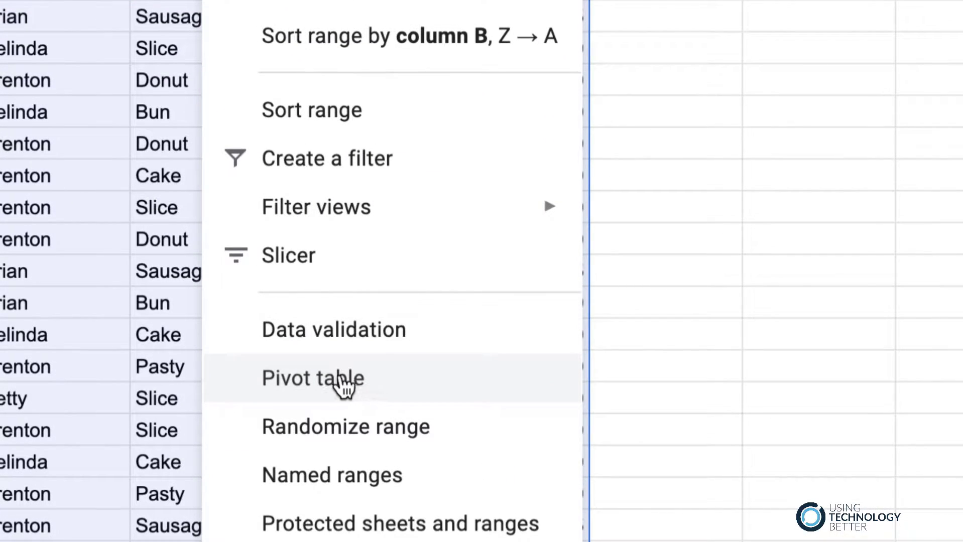
left_click(345, 386)
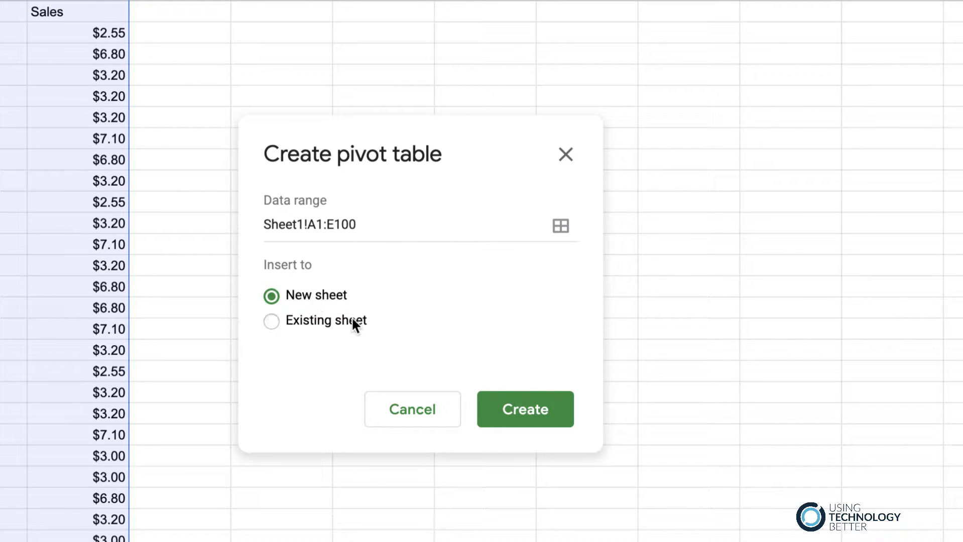
left_click(523, 407)
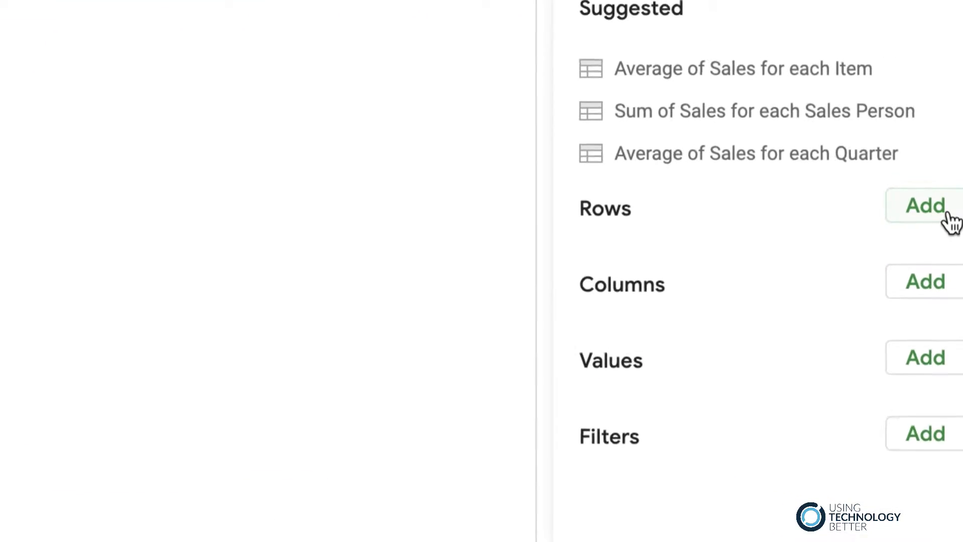
Add Sales Person as the pivot table's rows and turn off its totals
left_click(933, 211)
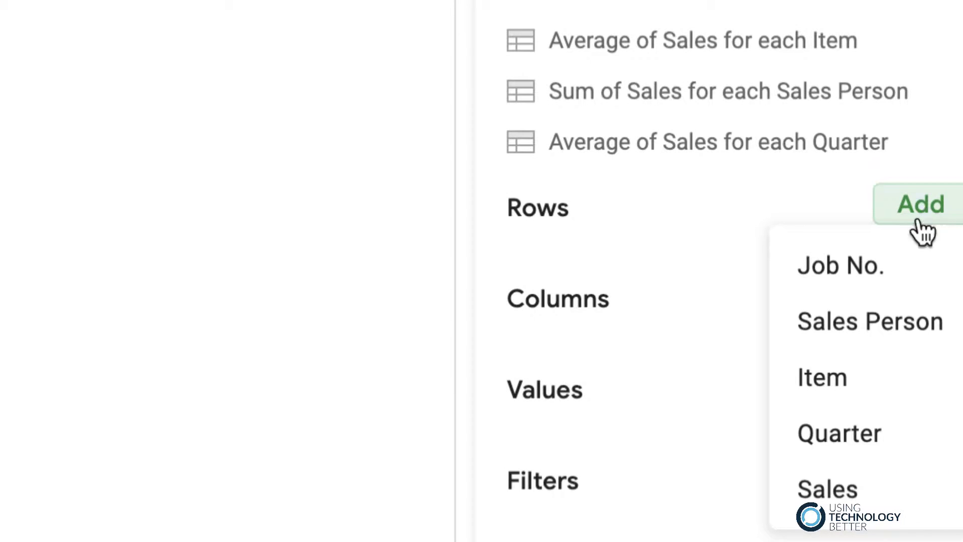
left_click(880, 316)
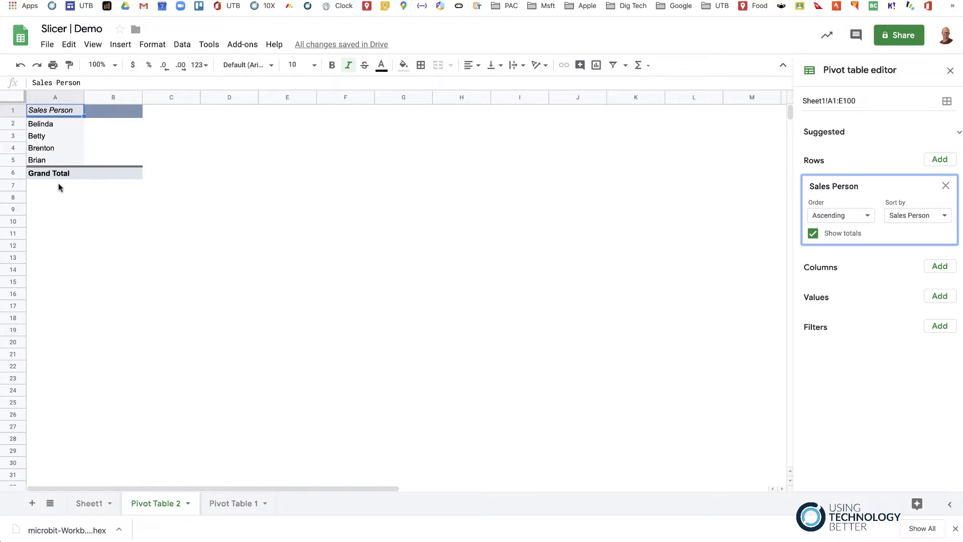
left_click(813, 234)
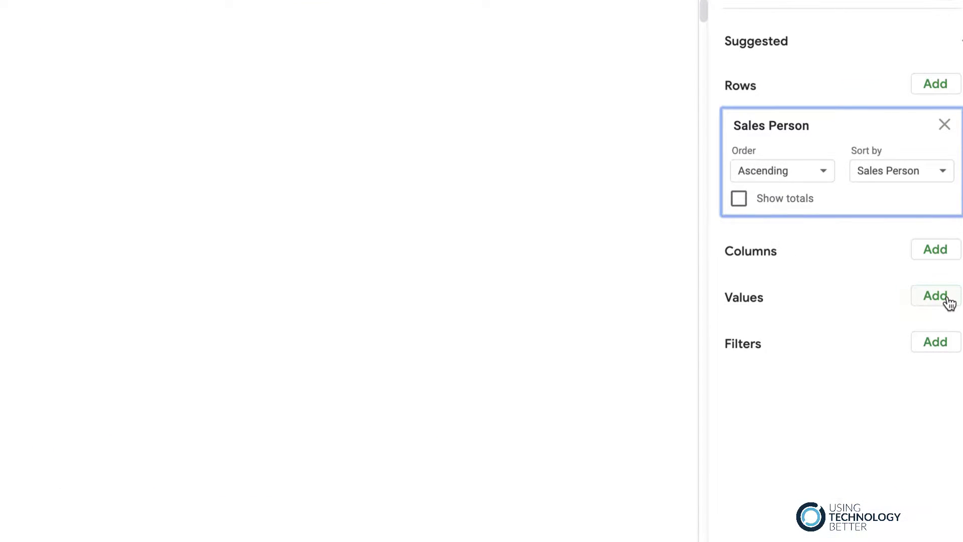
Add Item summarized by COUNTA and Sales summarized by SUM as pivot values, and close the pivot table editor
left_click(948, 301)
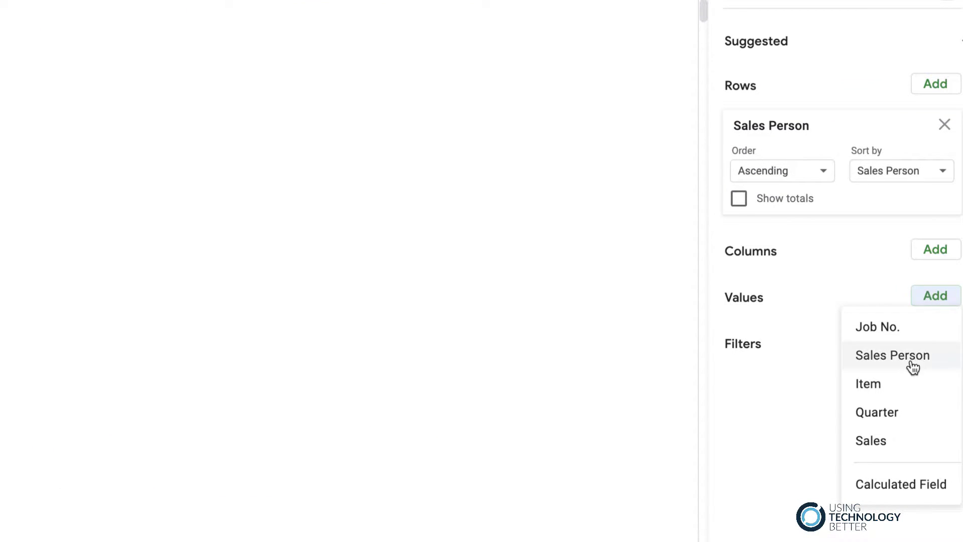
left_click(889, 392)
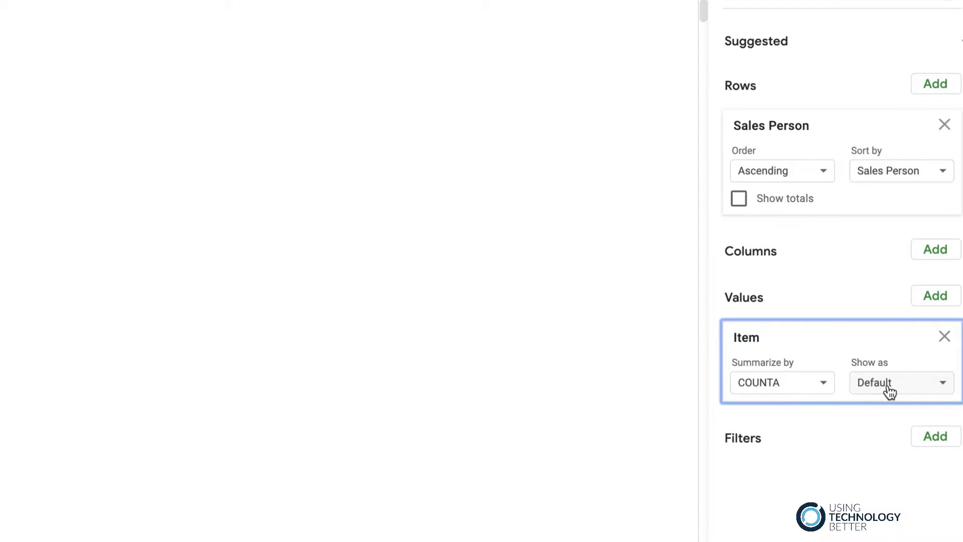
left_click(944, 300)
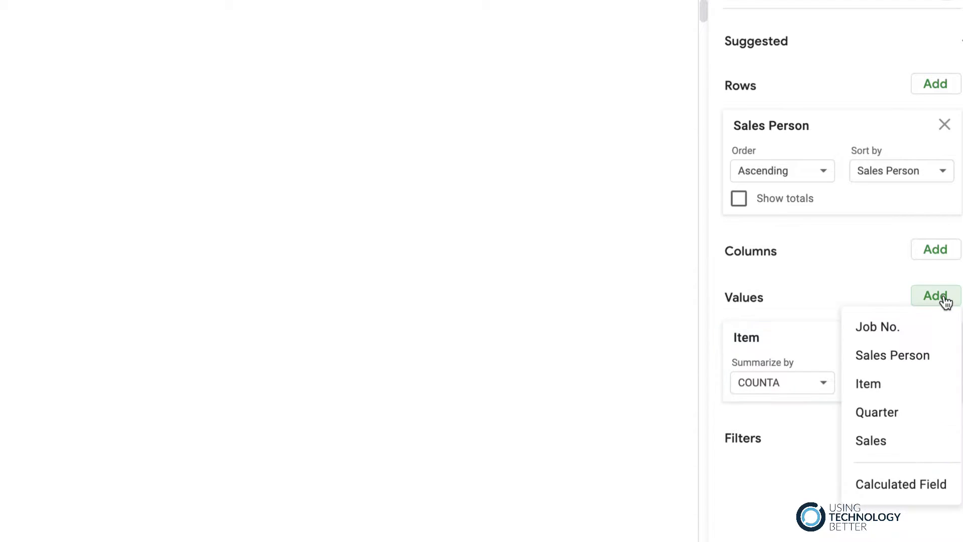
left_click(884, 443)
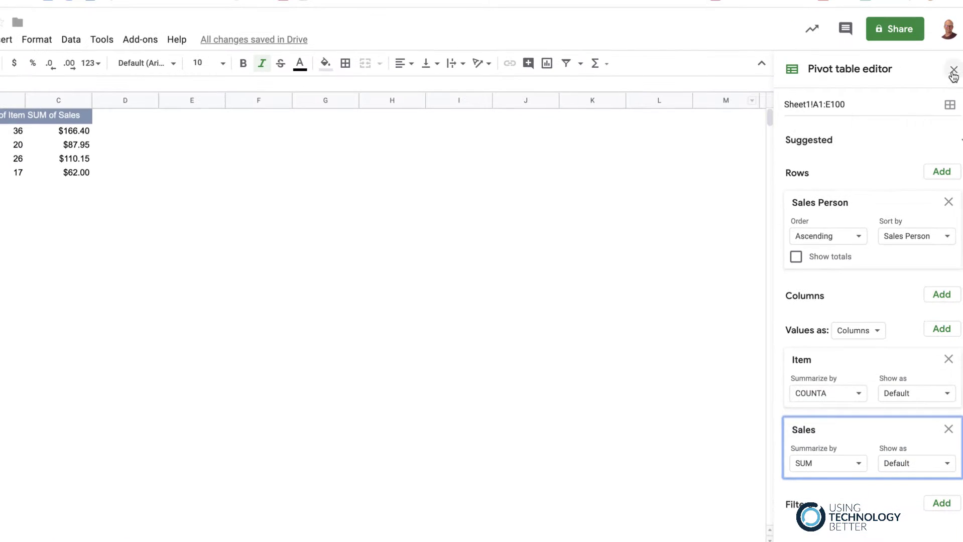
left_click(952, 71)
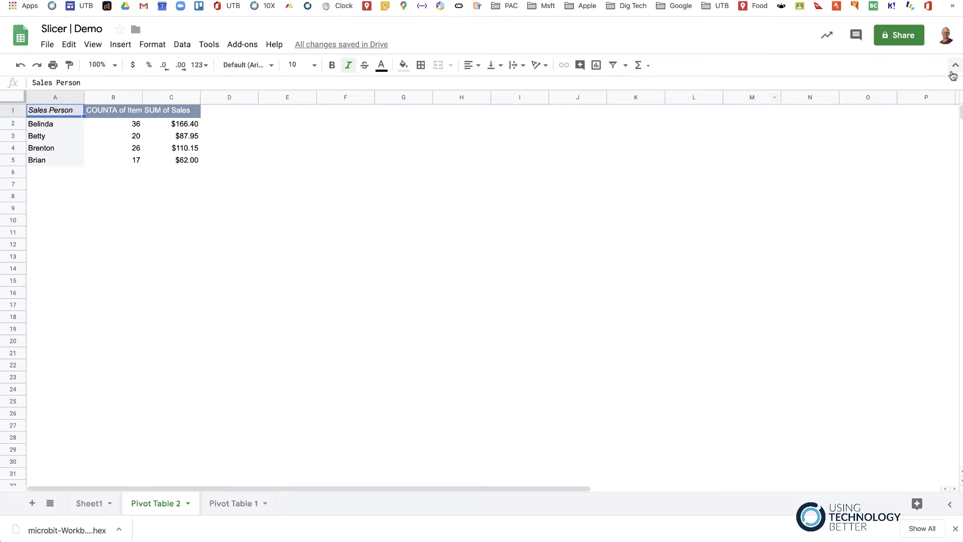
Rename the pivot table's item count header in cell B1 as Item
left_click(124, 111)
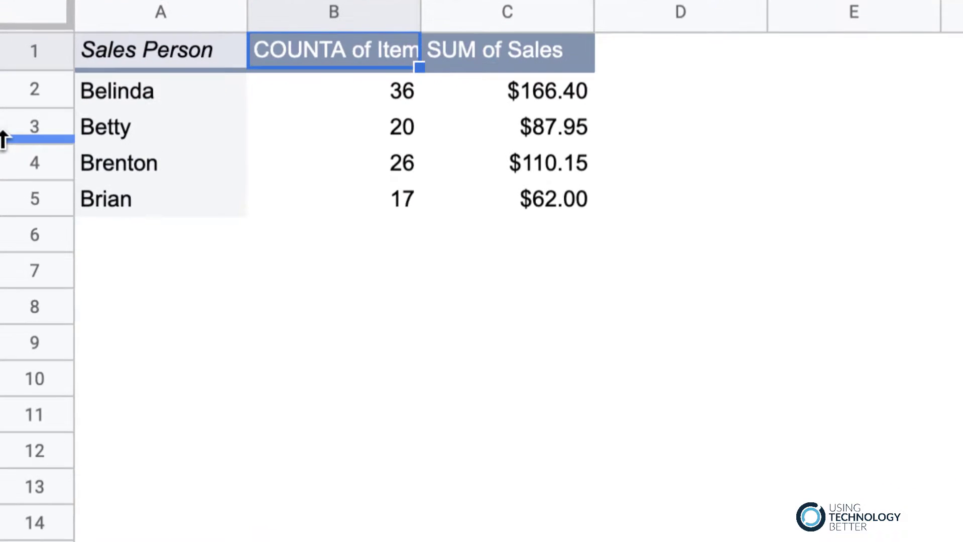
double_click(336, 48)
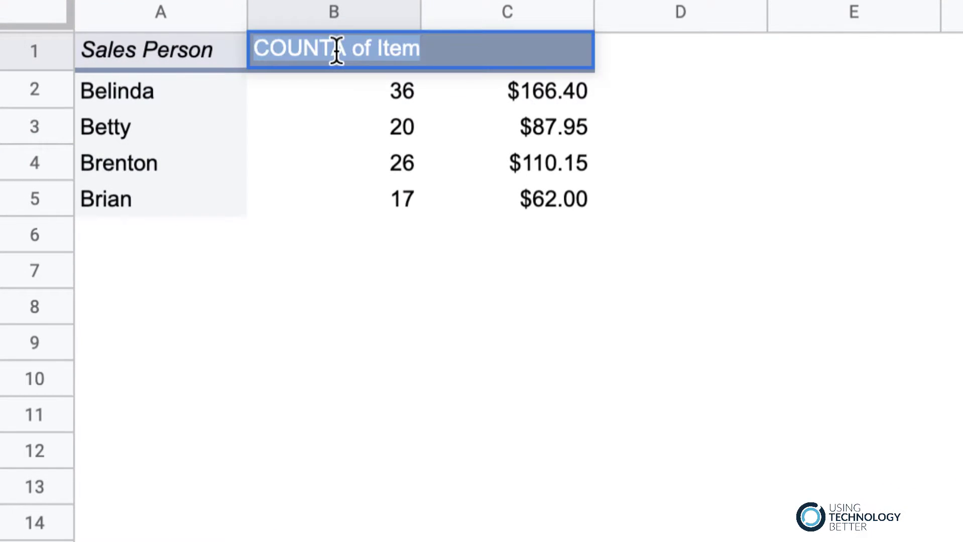
type("Item")
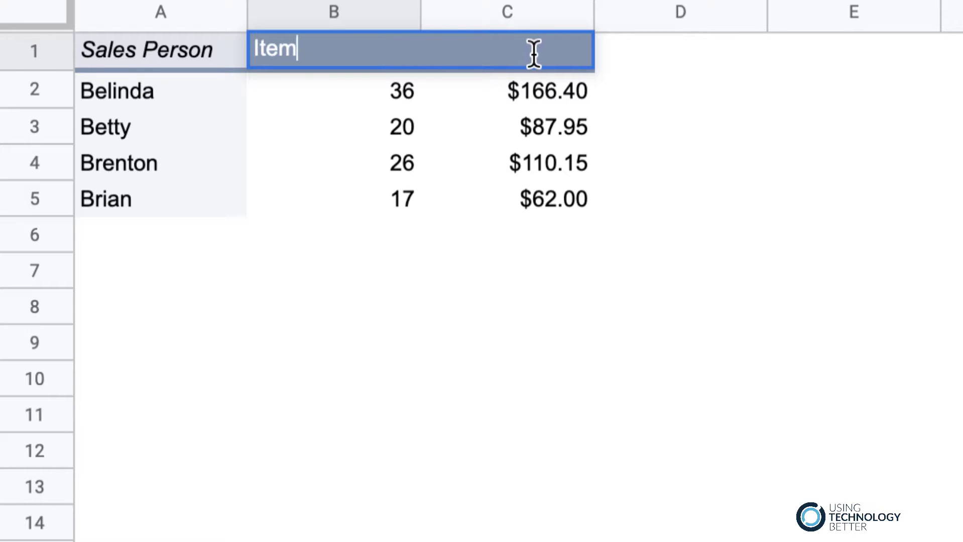
left_click(618, 83)
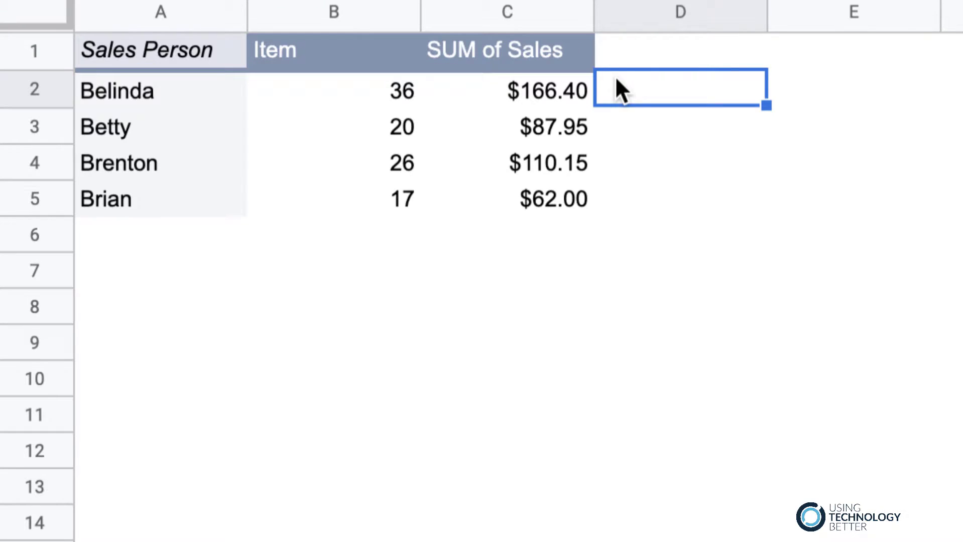
Rename the pivot table's sales sum header in cell C1 as Sales
double_click(490, 42)
triple_click(489, 39)
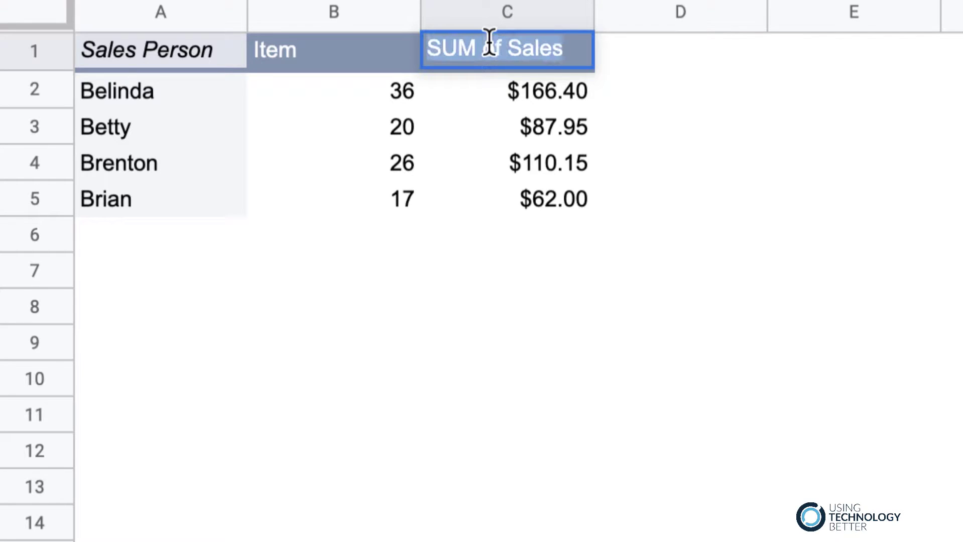
type("Sales")
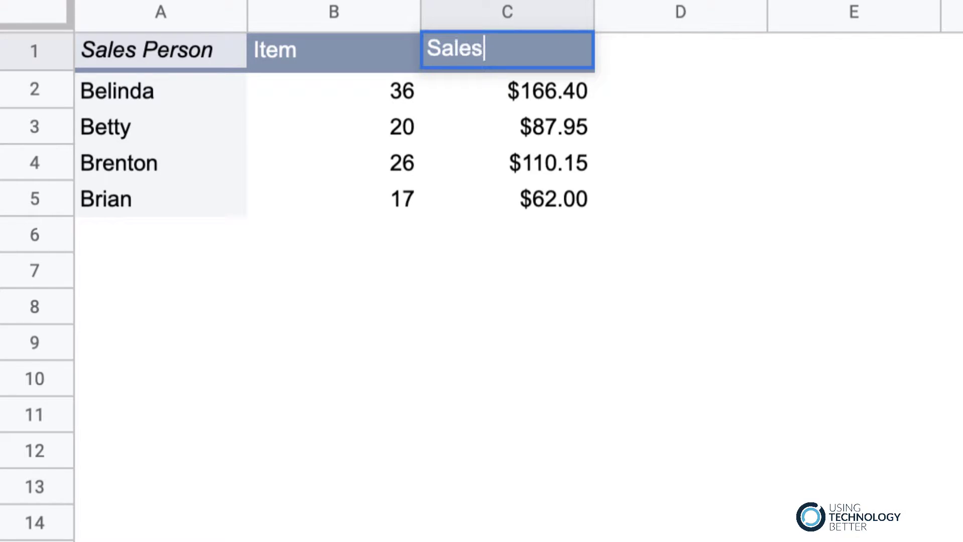
left_click(729, 141)
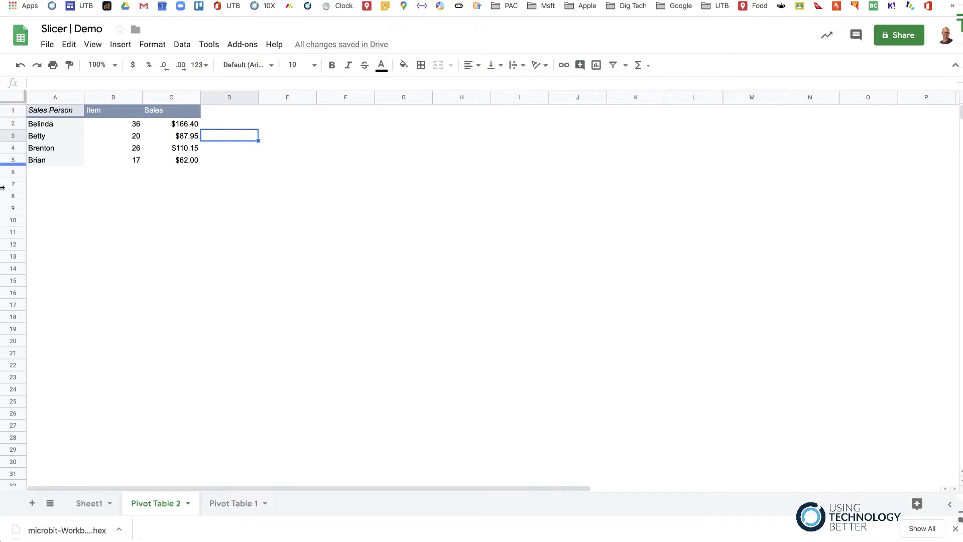
left_click(180, 255)
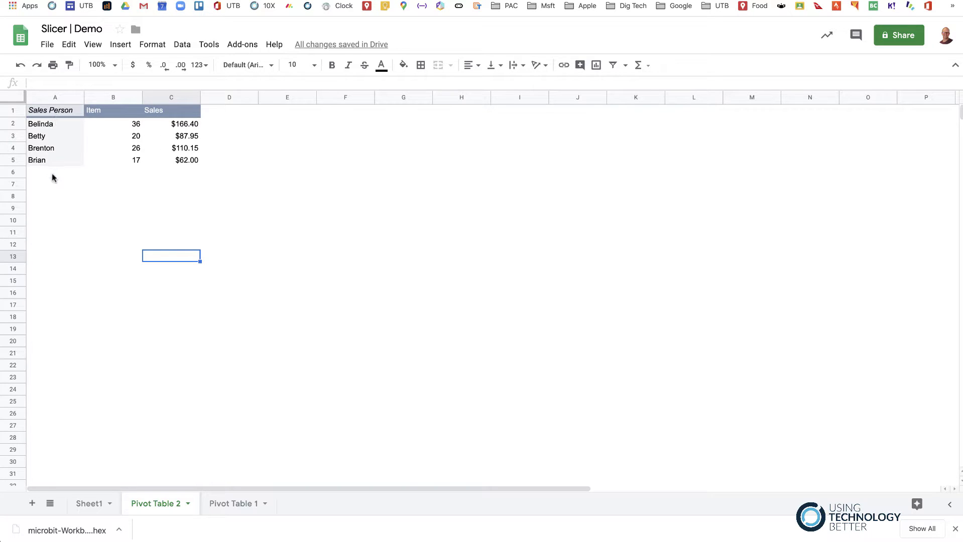
Insert a column chart from pivot table ranges A1:A5 and C1:C5, and place it just below the pivot table
left_click_drag(55, 112, 50, 158)
left_click_drag(178, 106, 173, 160)
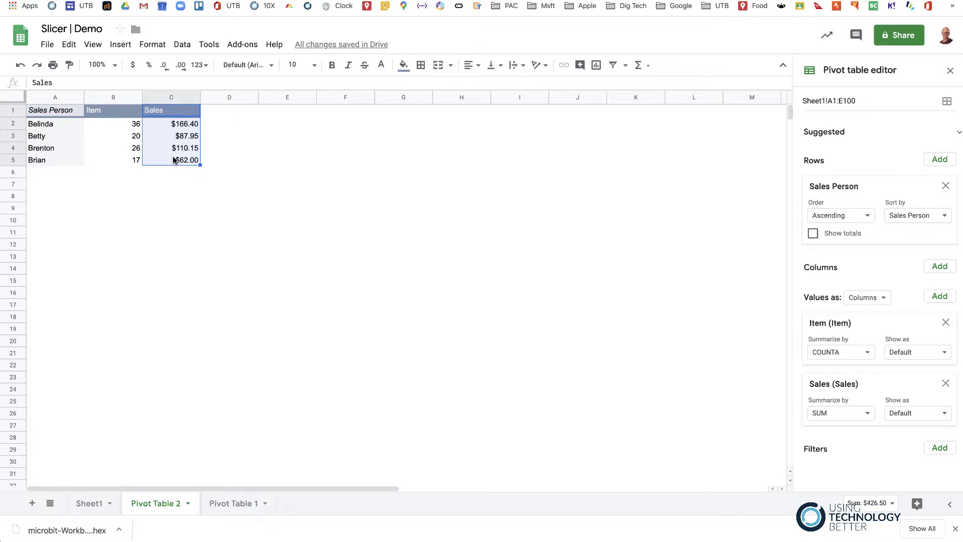
left_click_drag(65, 110, 63, 162)
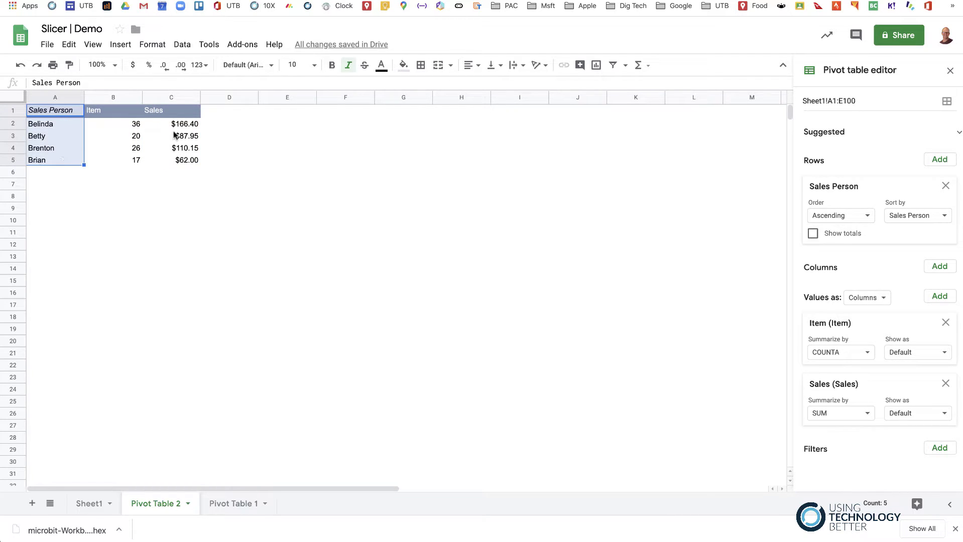
left_click_drag(179, 111, 176, 161)
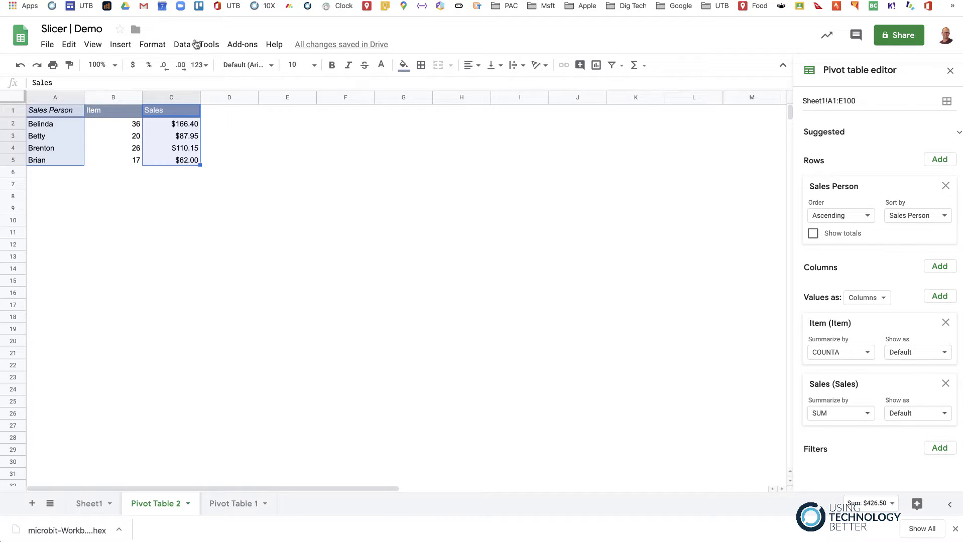
left_click(131, 44)
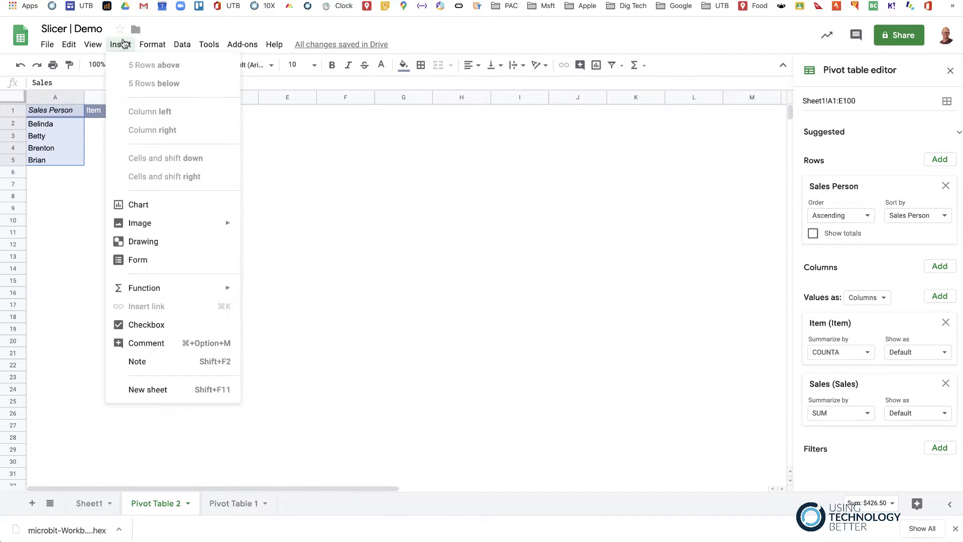
left_click(149, 211)
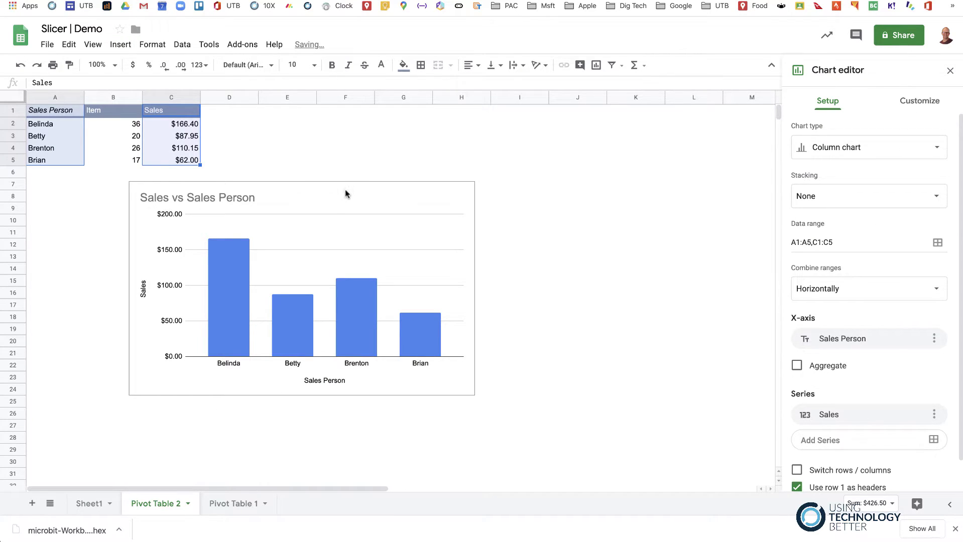
left_click(324, 191)
left_click_drag(324, 191, 225, 202)
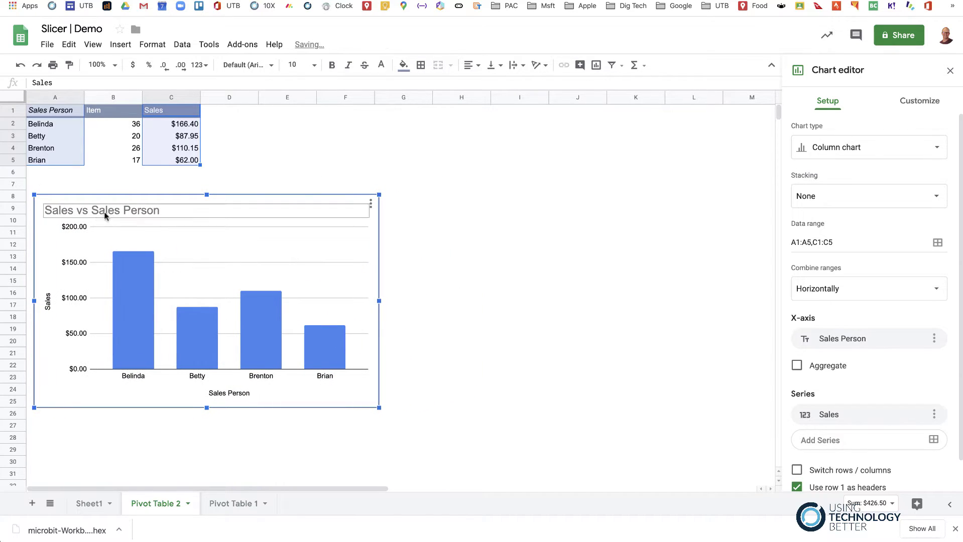
Change the chart title to Sales and color its text dark red
left_click(80, 207)
double_click(80, 207)
type("Sale")
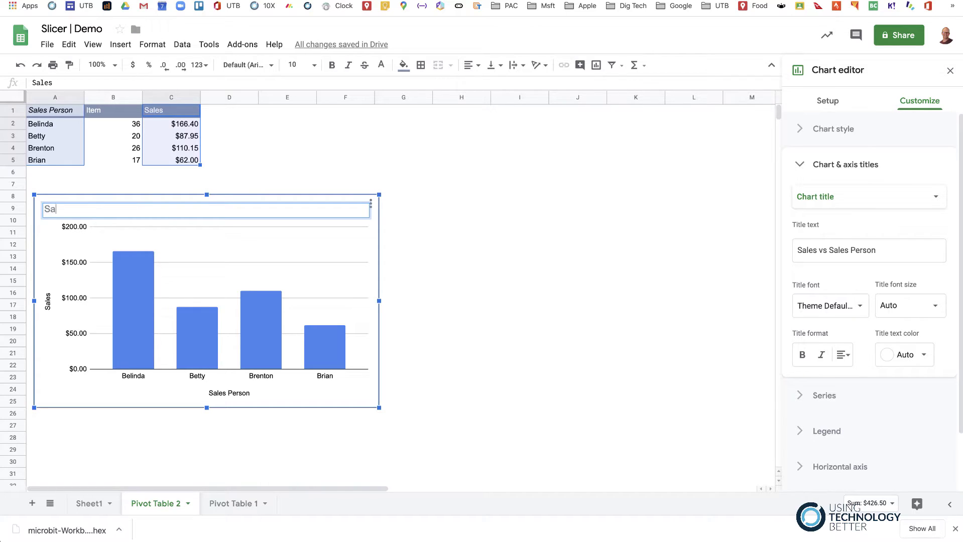
key("ctrl+a")
left_click(926, 358)
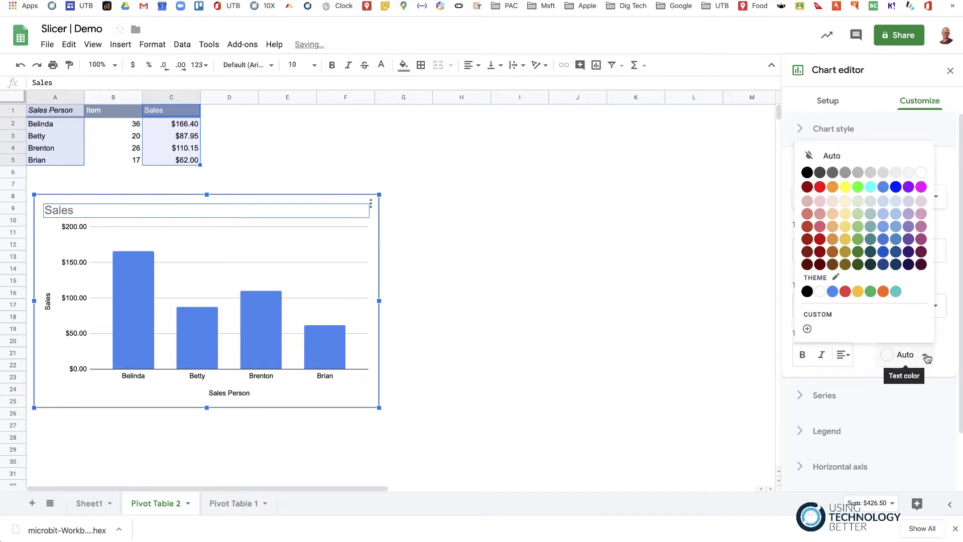
left_click(807, 187)
left_click(616, 196)
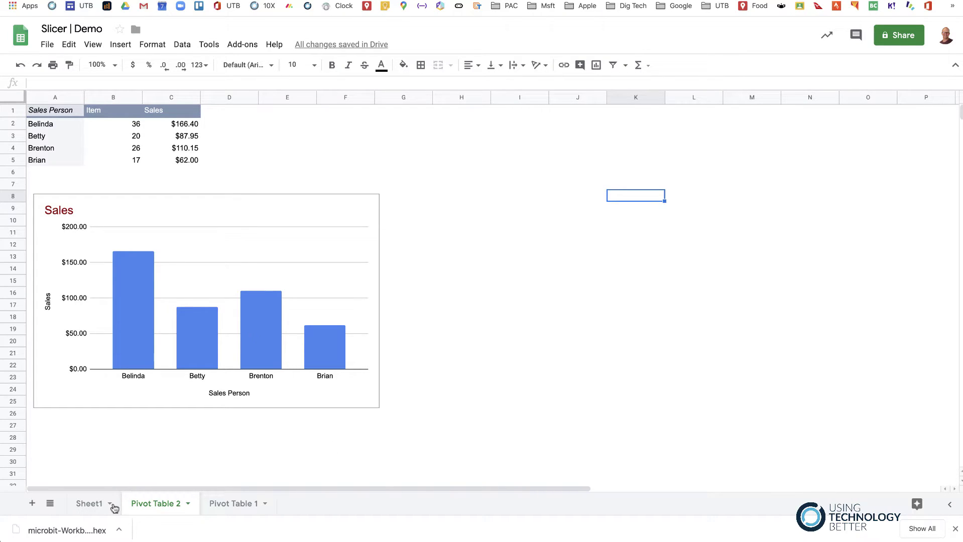
Examine the source sales data and its full range on Sheet1, and return to the Pivot Table 2 sheet
left_click(90, 502)
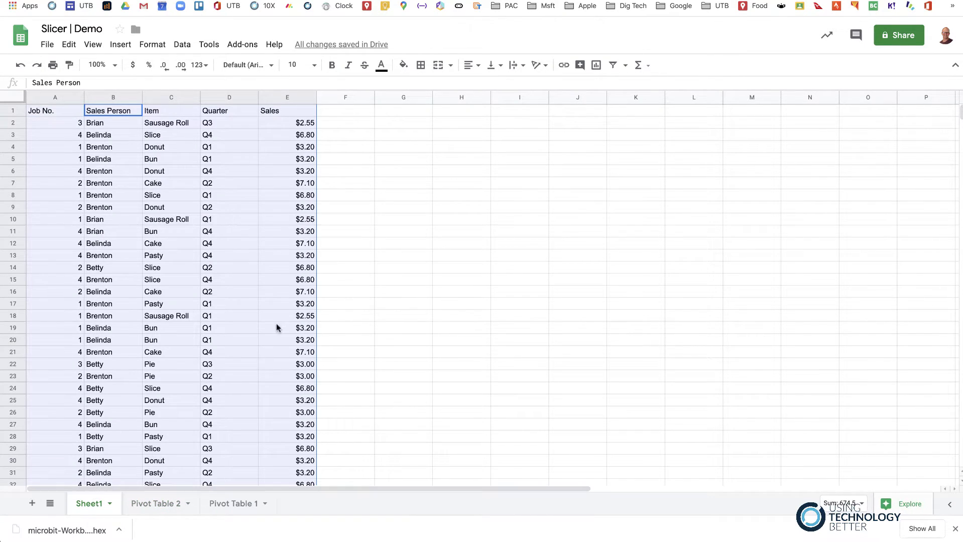
scroll(89, 320, "down", 3)
scroll(89, 318, "up", 3)
left_click(488, 147)
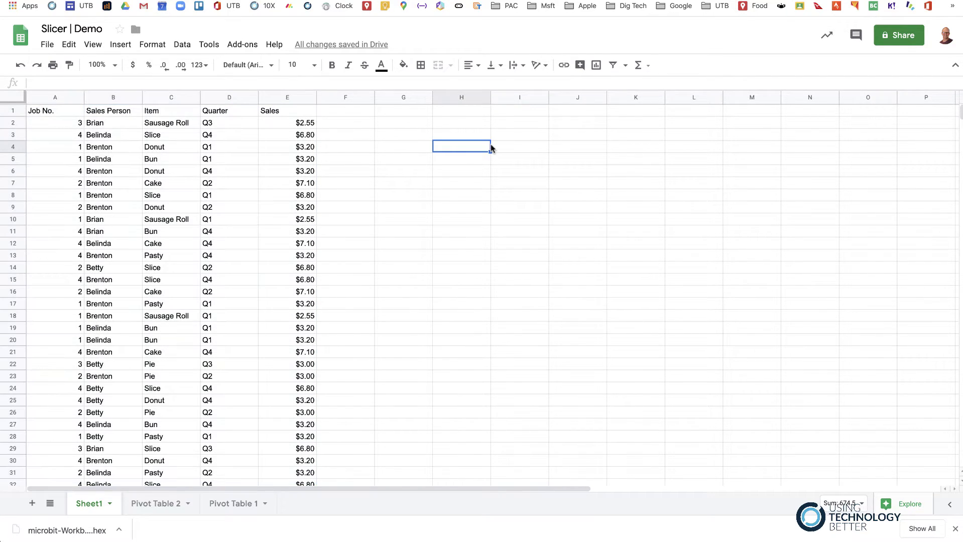
left_click(112, 115)
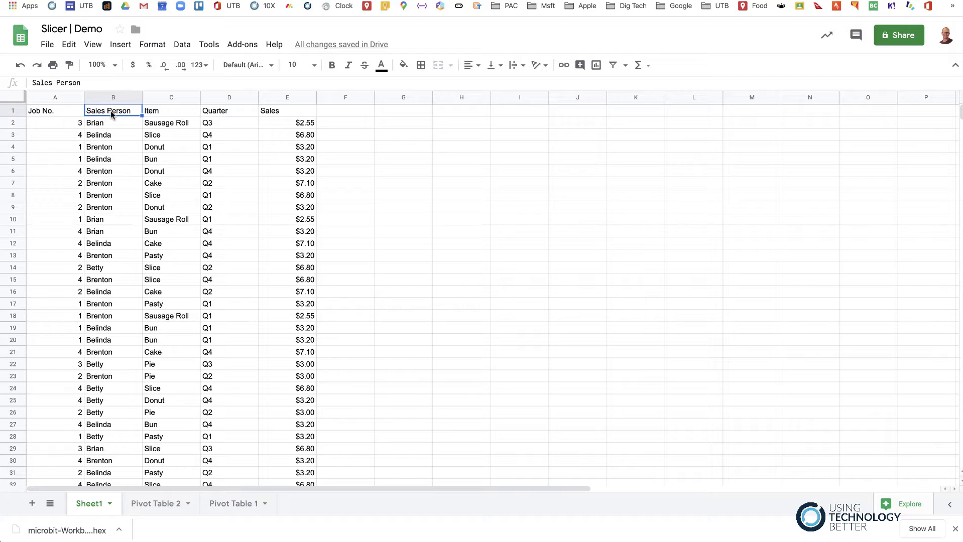
key("super+a")
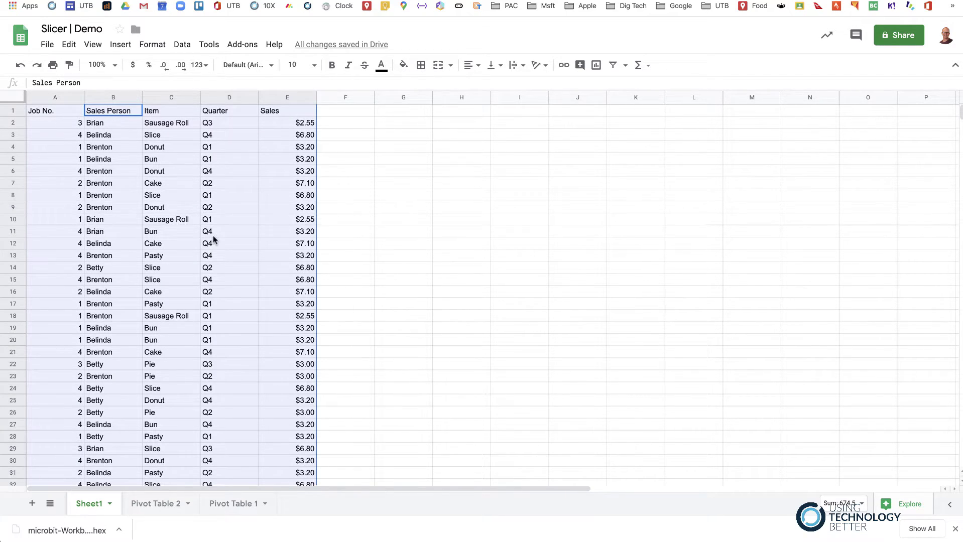
left_click(183, 45)
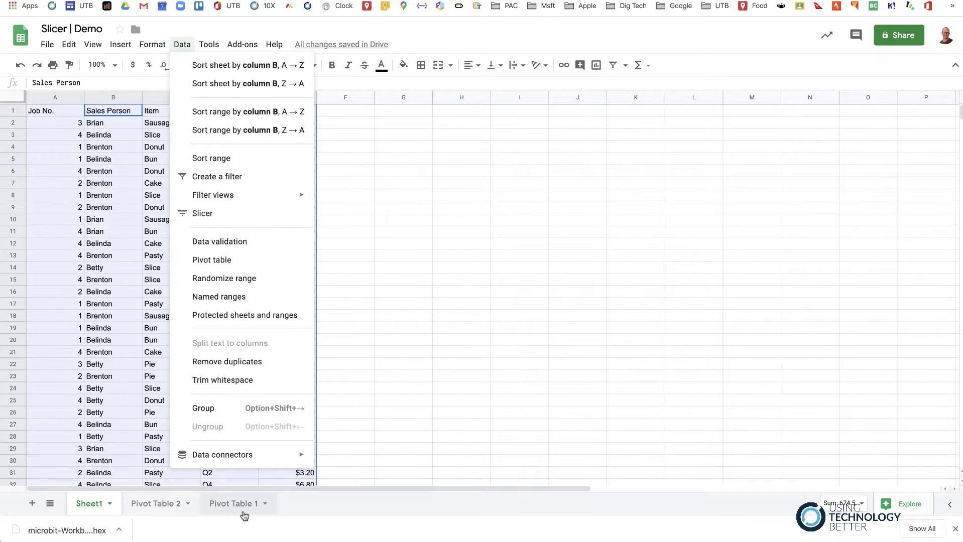
left_click(154, 504)
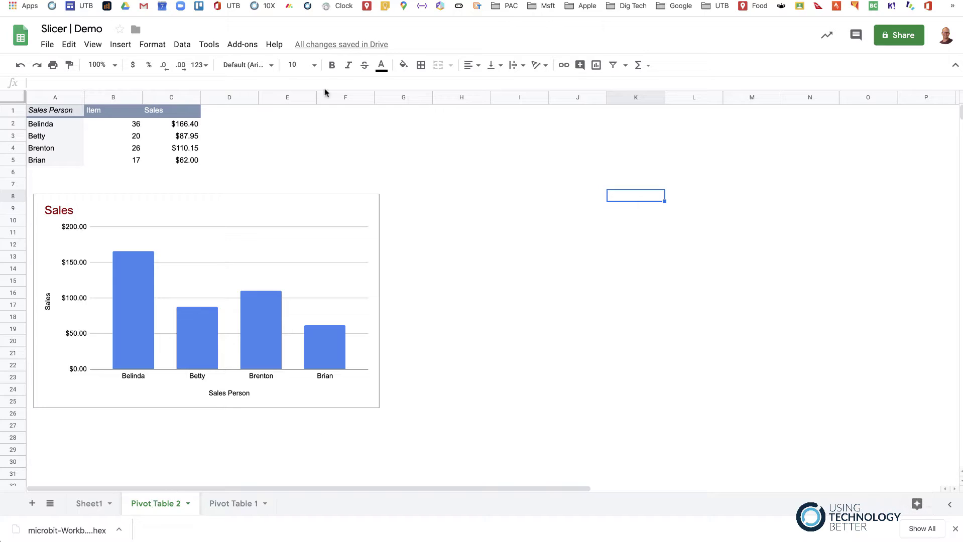
Add a slicer to the Pivot Table 2 sheet with the data range Sheet1!A1:E100
left_click(286, 111)
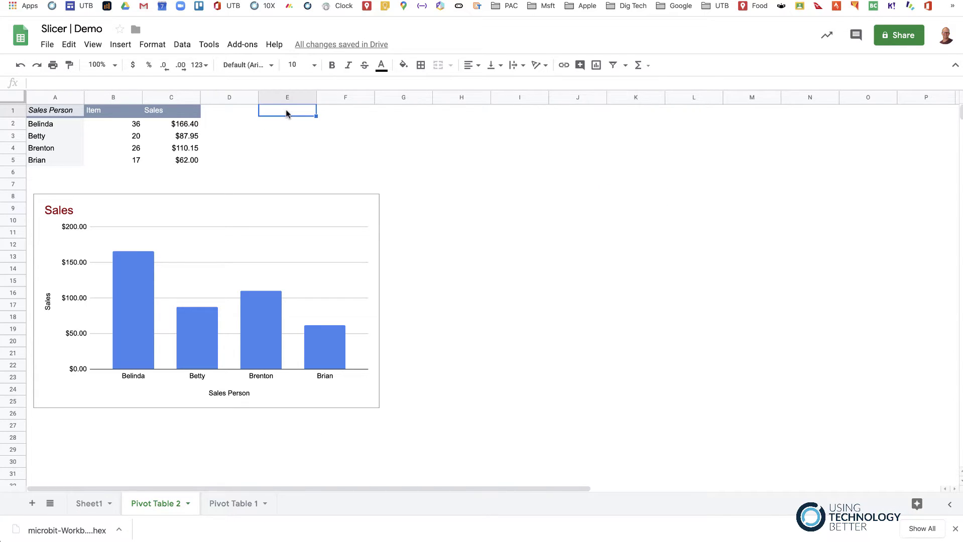
left_click(181, 45)
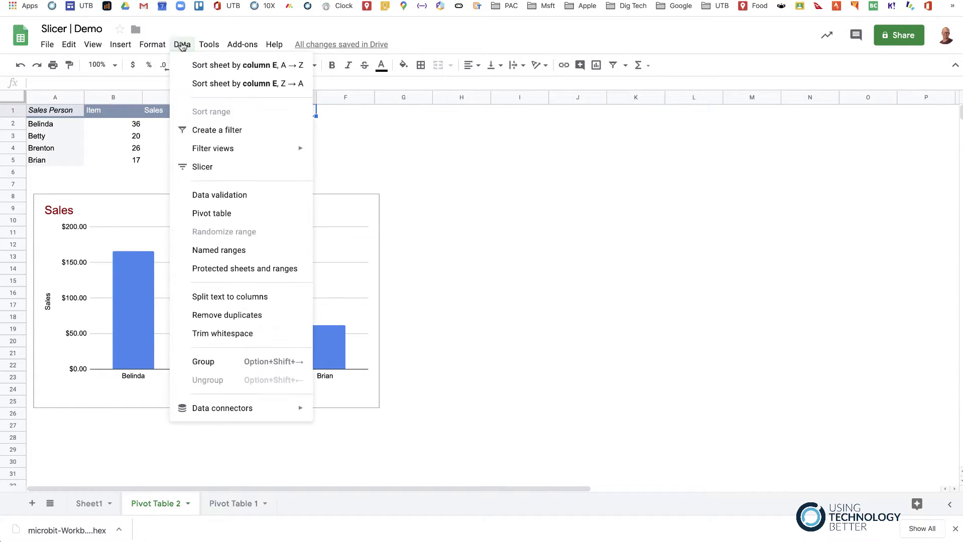
left_click(201, 165)
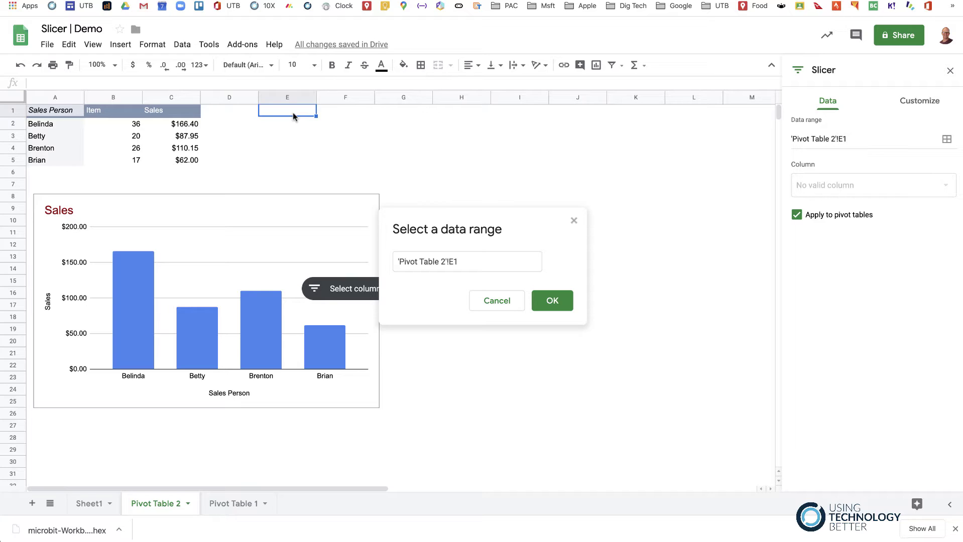
left_click_drag(475, 263, 395, 265)
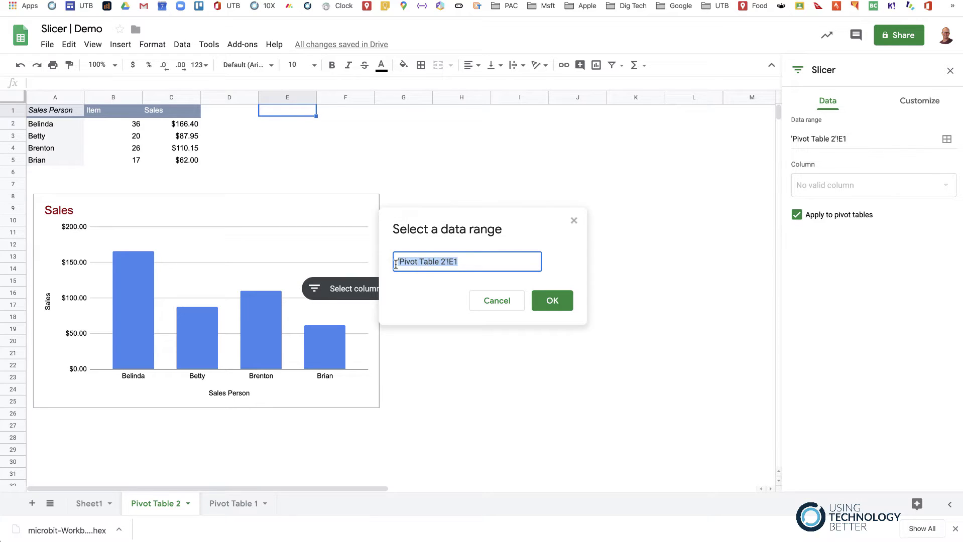
key("BackSpace")
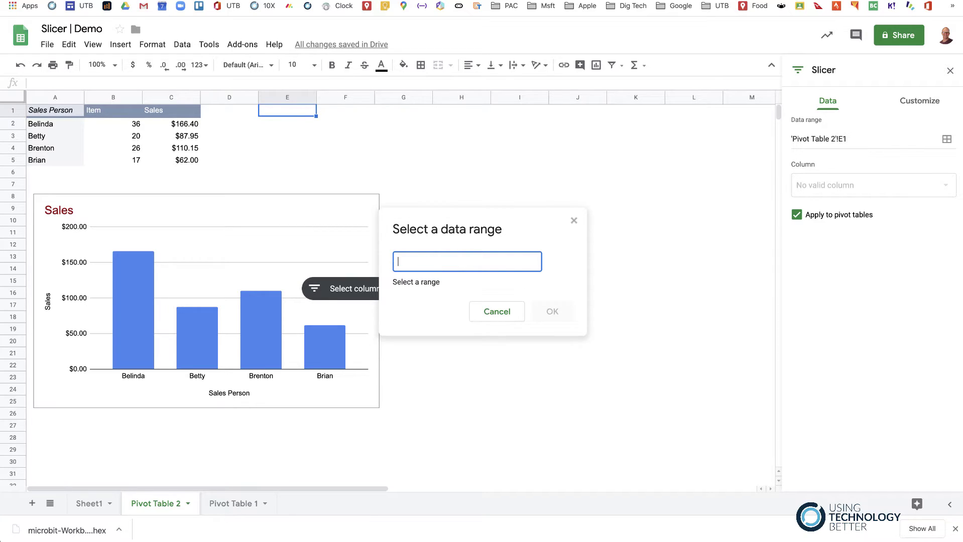
left_click(78, 504)
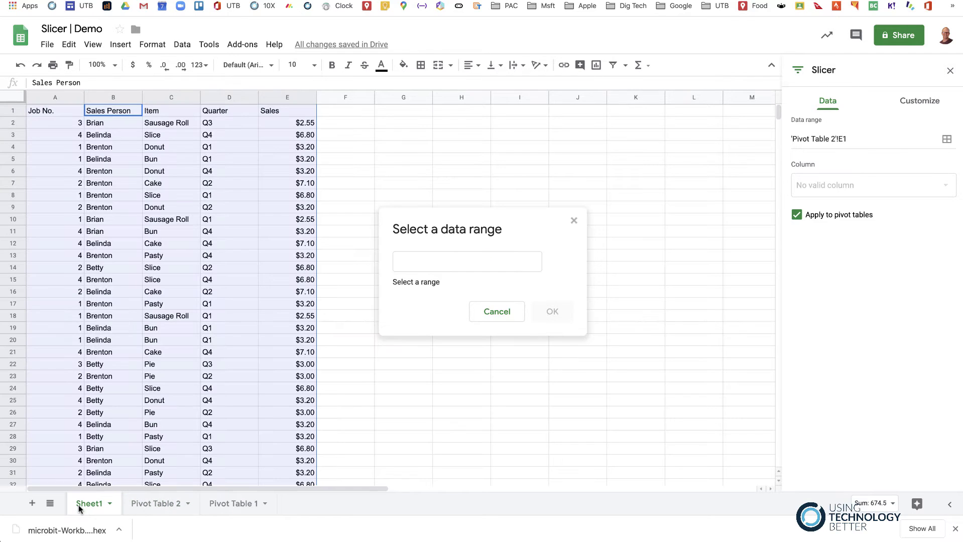
left_click(108, 111)
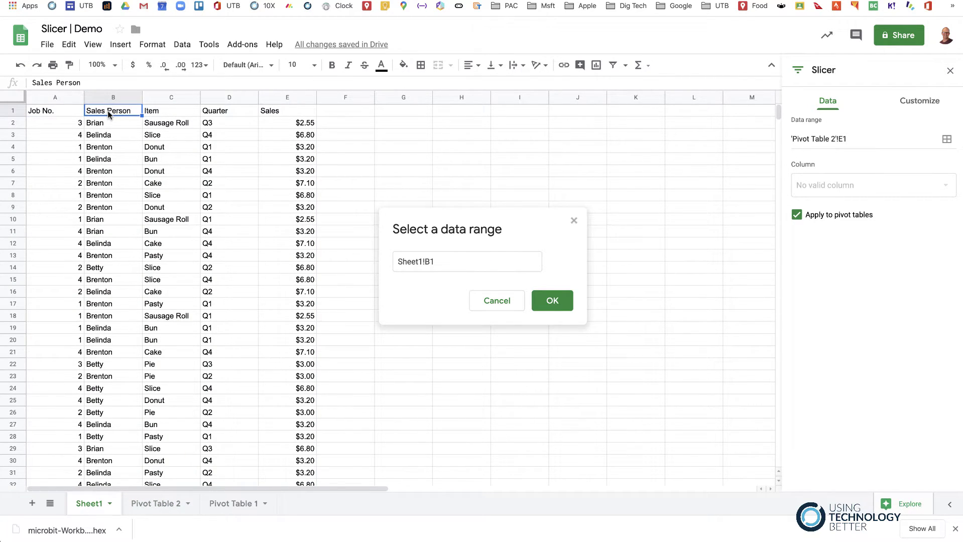
key("ctrl+a")
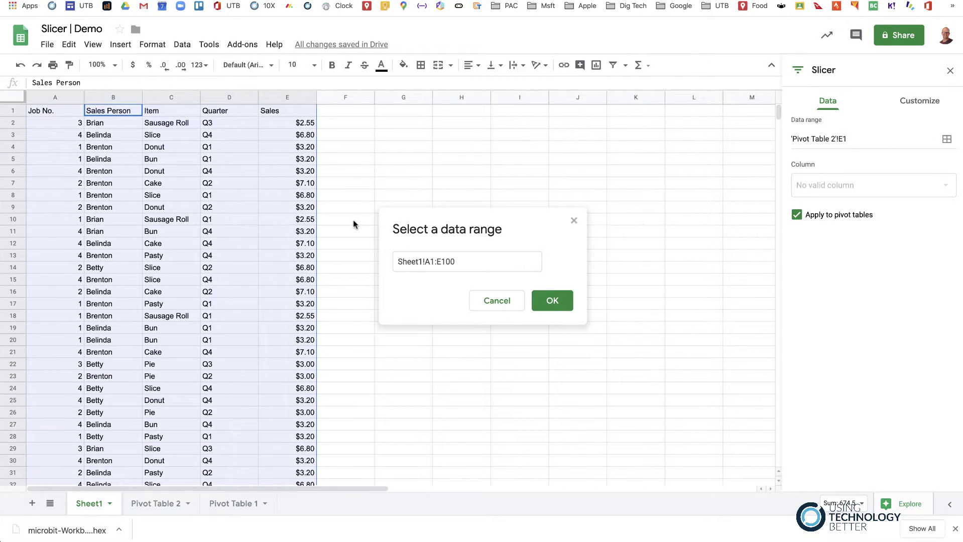
left_click(558, 304)
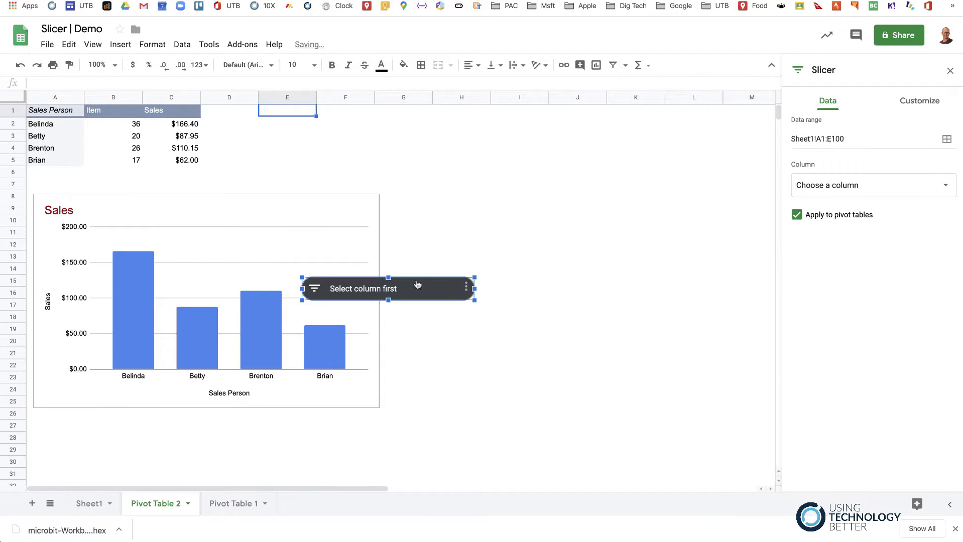
Move the slicer above the chart, beside the pivot table, and set its filter column to Sales Person
left_click_drag(417, 284, 359, 111)
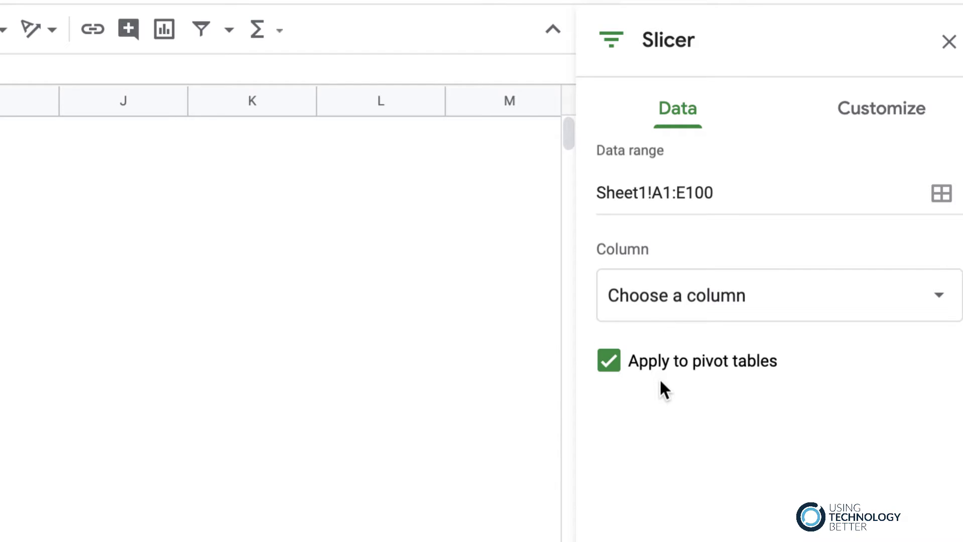
left_click(938, 301)
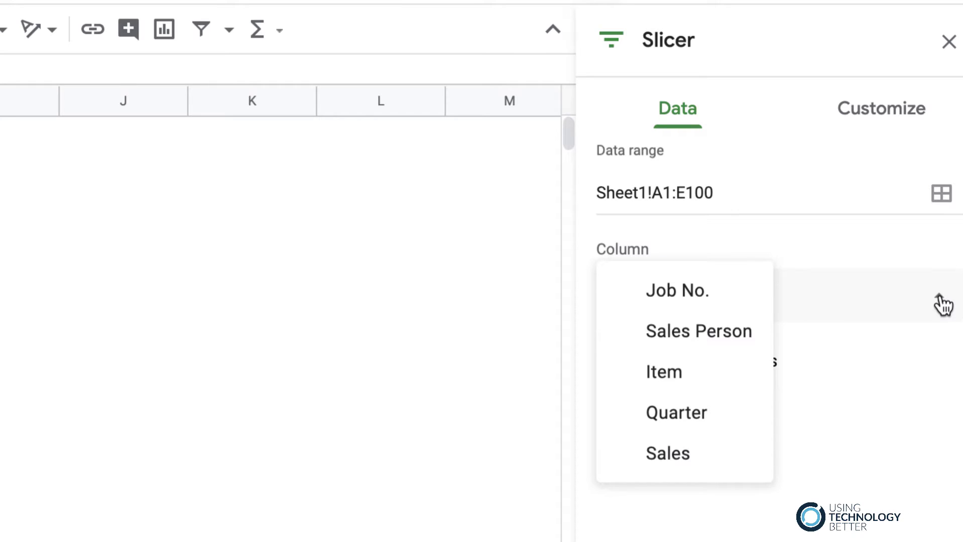
left_click(720, 335)
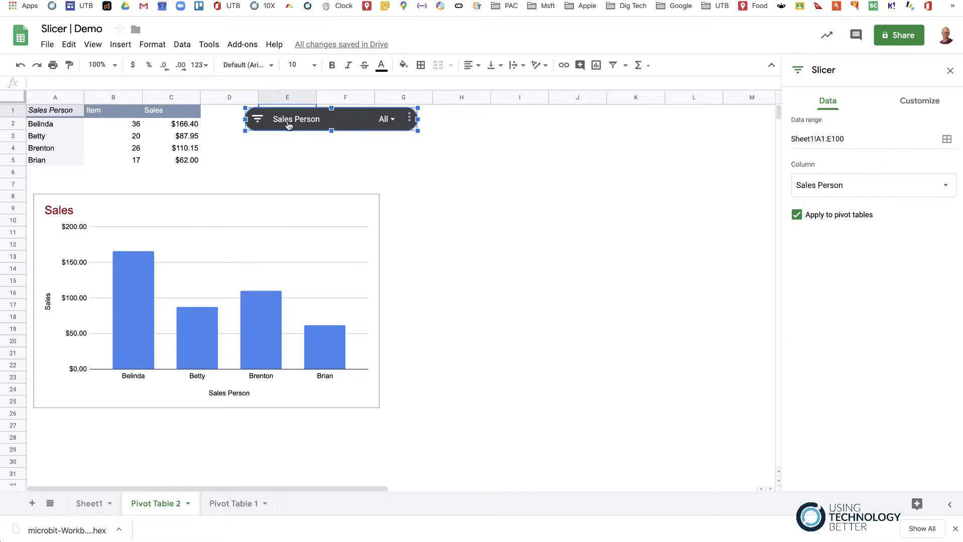
Filter the Sales Person slicer to exclude the first and third salespeople in its value list
left_click(398, 121)
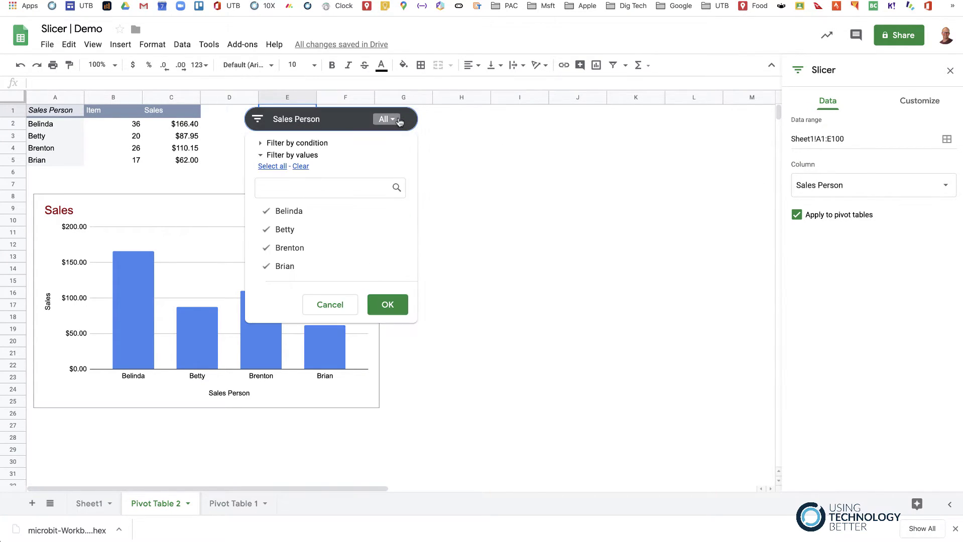
left_click(300, 213)
left_click(296, 249)
left_click(387, 304)
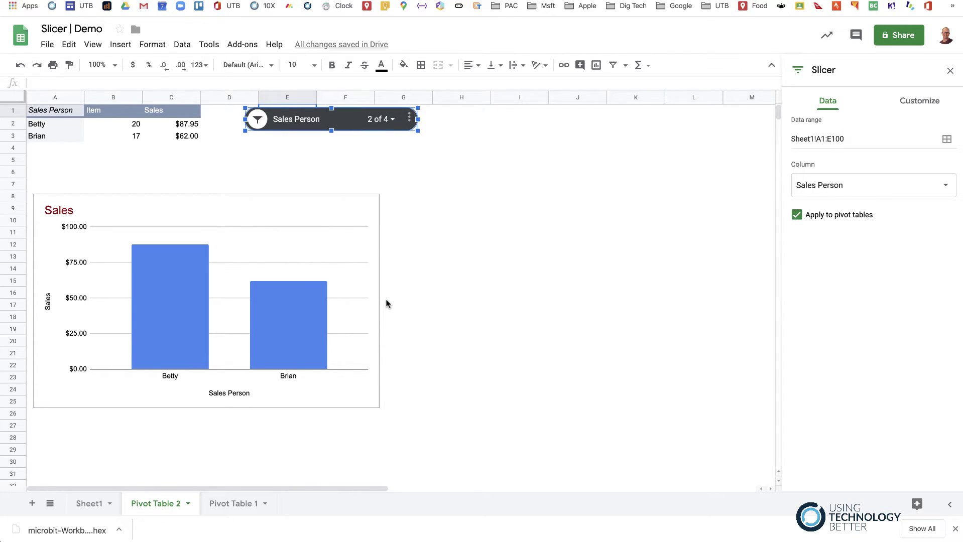
Narrow the Sales Person slicer slightly and change its title to Person
left_click_drag(417, 120, 401, 119)
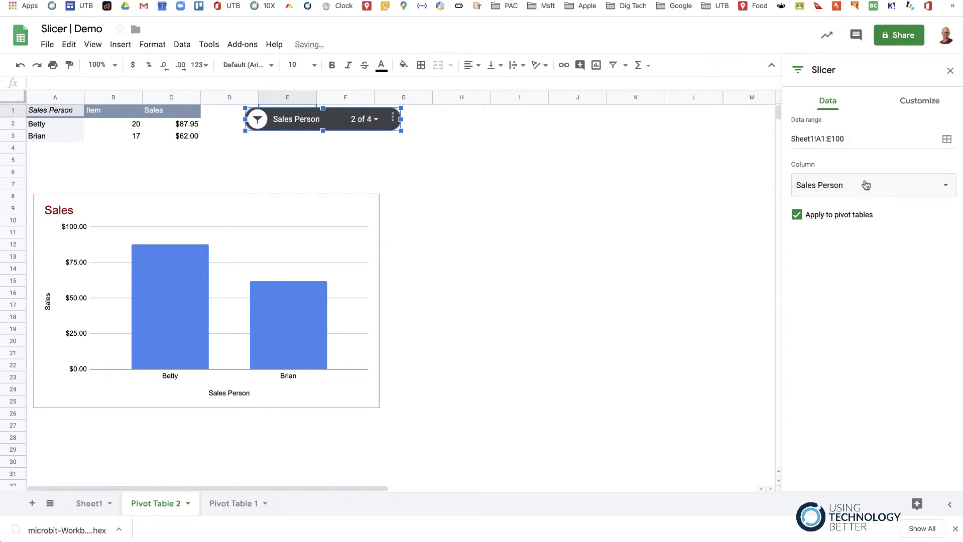
left_click(926, 102)
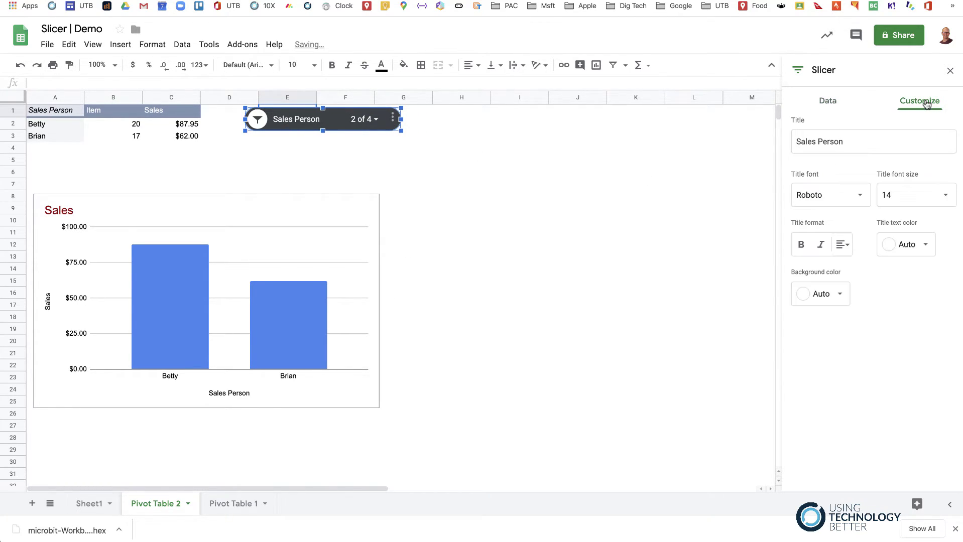
triple_click(820, 141)
type("Pe")
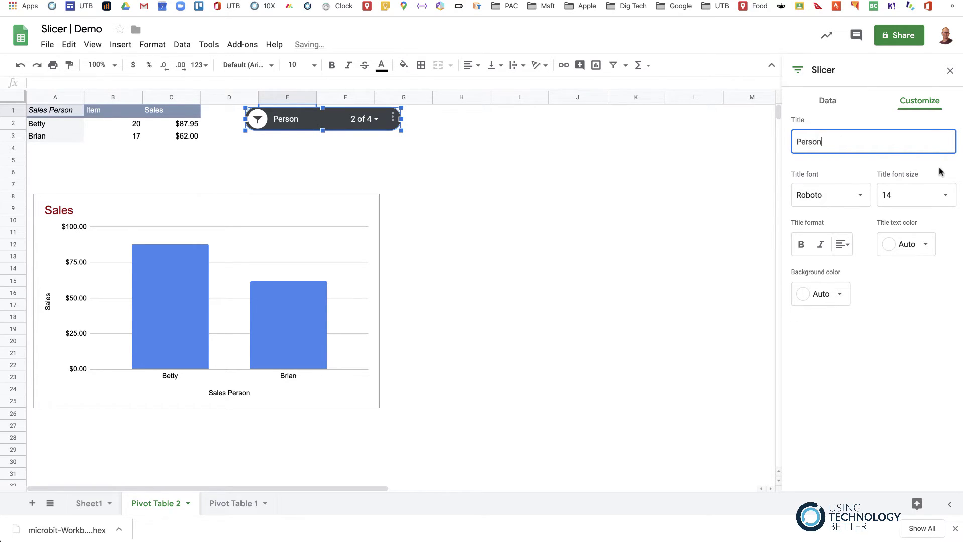
Give the Person slicer a light red background and black title text
left_click(844, 294)
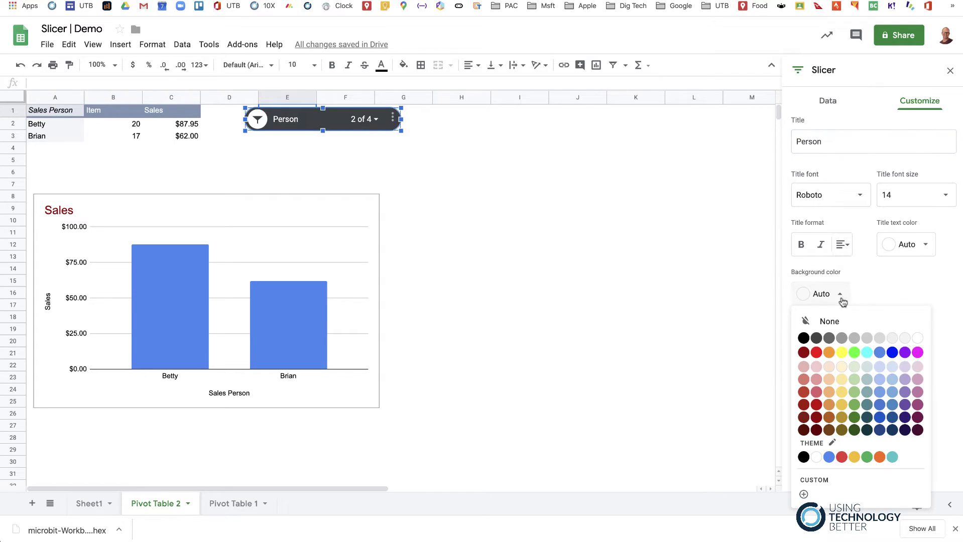
left_click(816, 379)
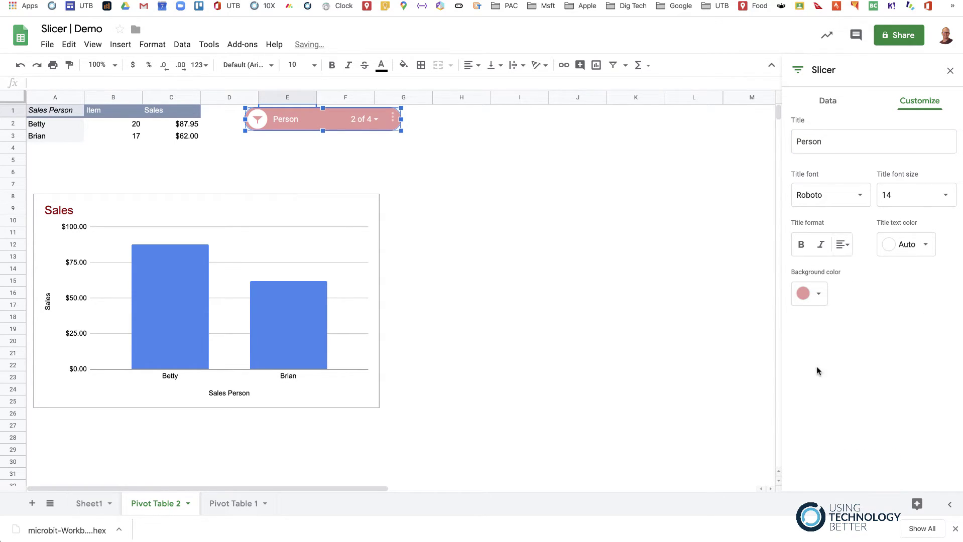
left_click(925, 245)
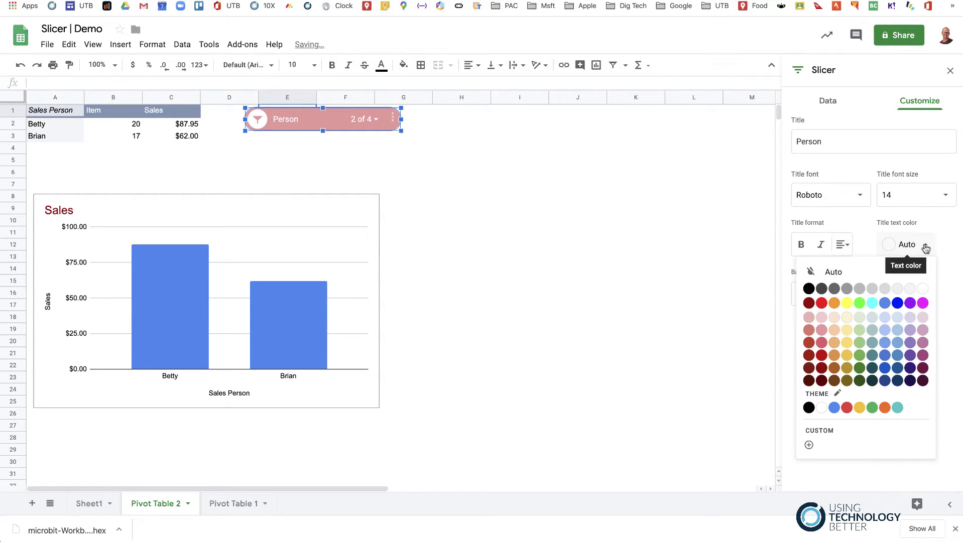
left_click(809, 289)
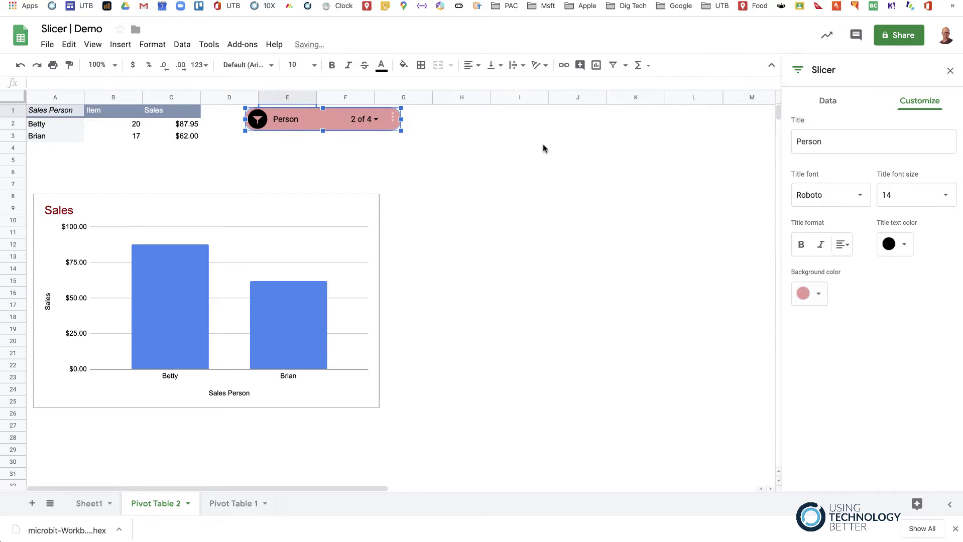
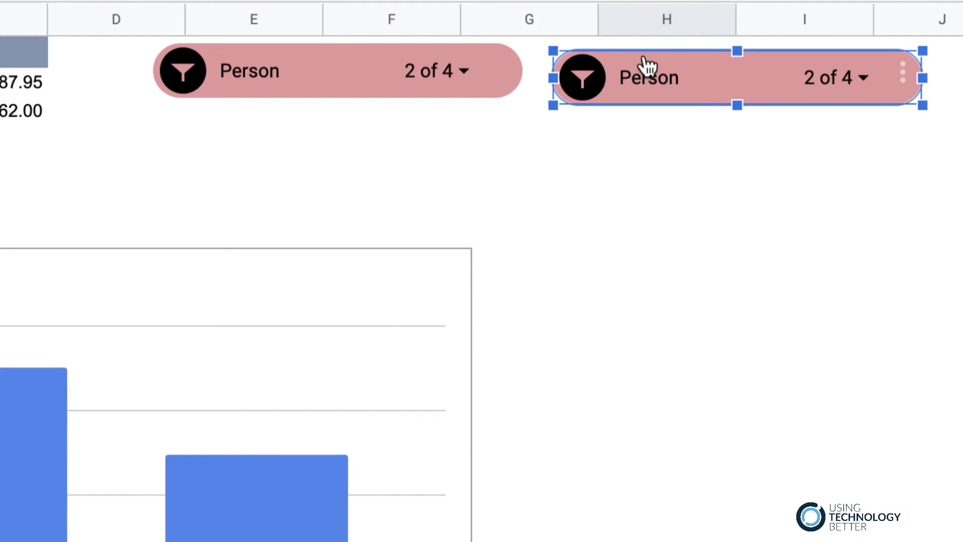
Paste another copy of the Person slicer and place it directly below the original, above the chart
key("ctrl+v")
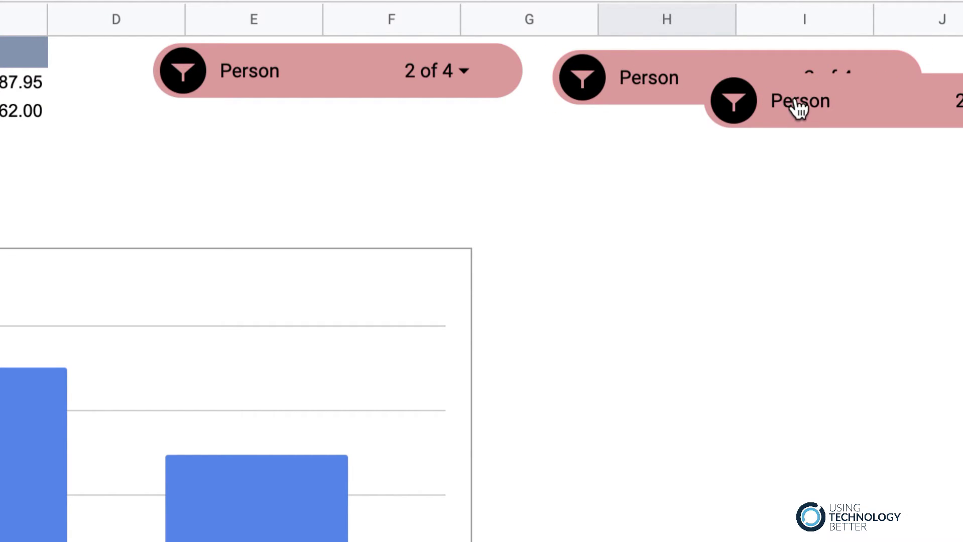
left_click(819, 122)
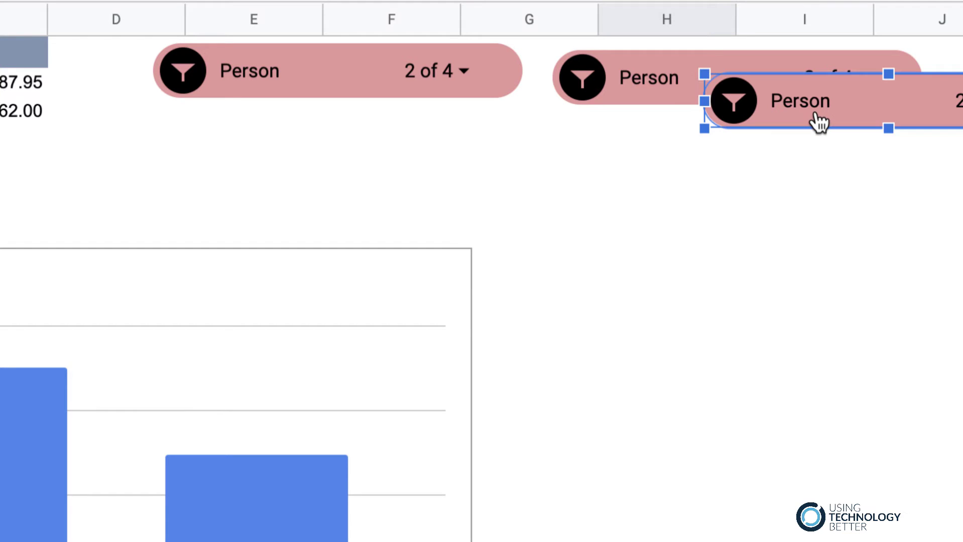
left_click_drag(819, 122, 266, 168)
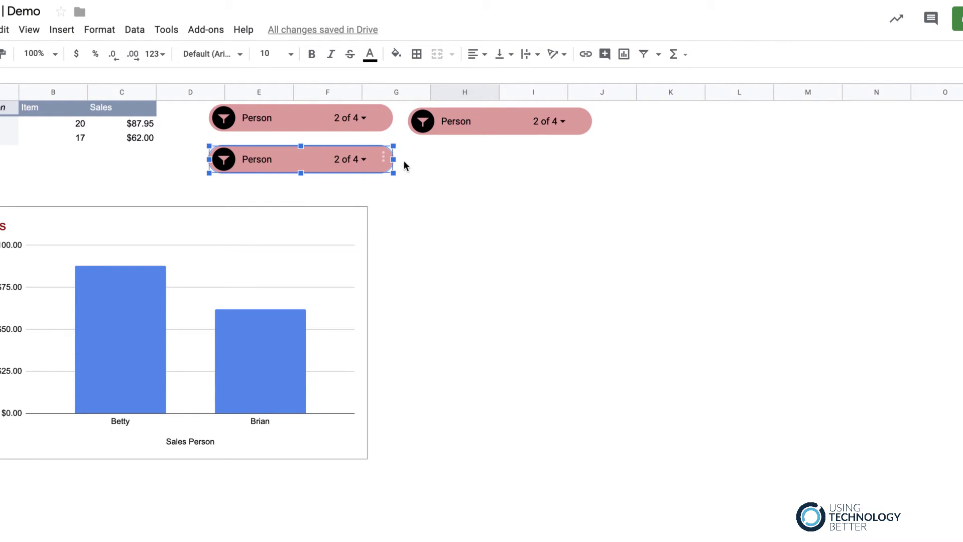
Set the filter column of the slicer copy below the original to Item
left_click(383, 157)
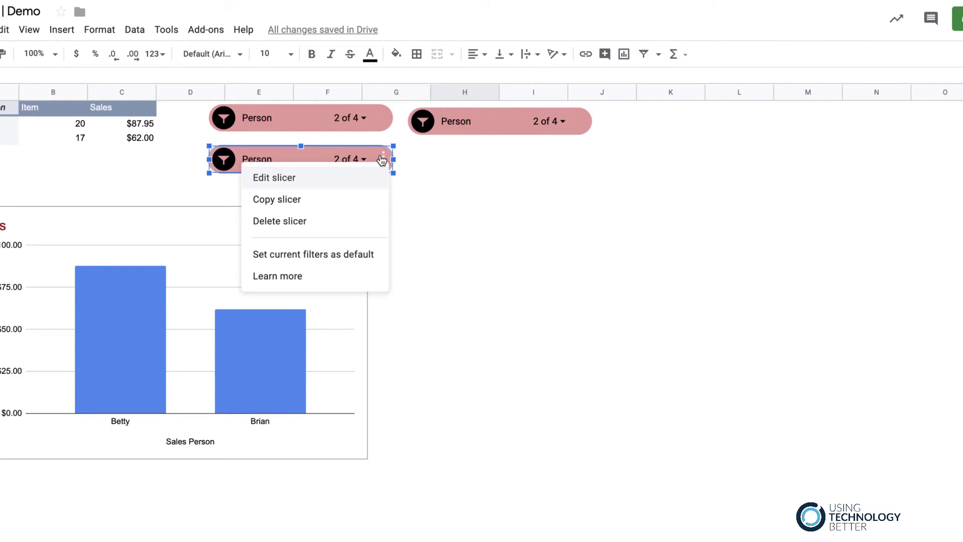
left_click(271, 183)
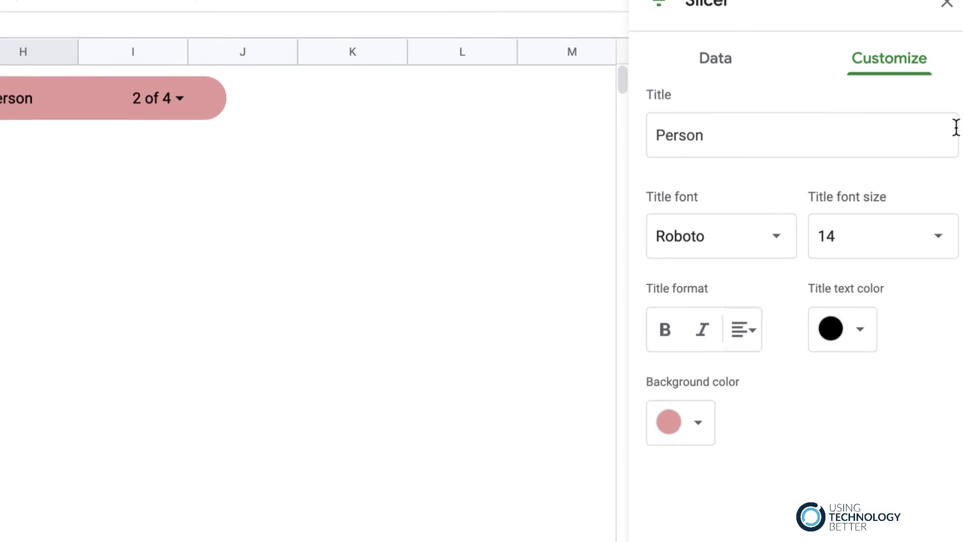
left_click(723, 61)
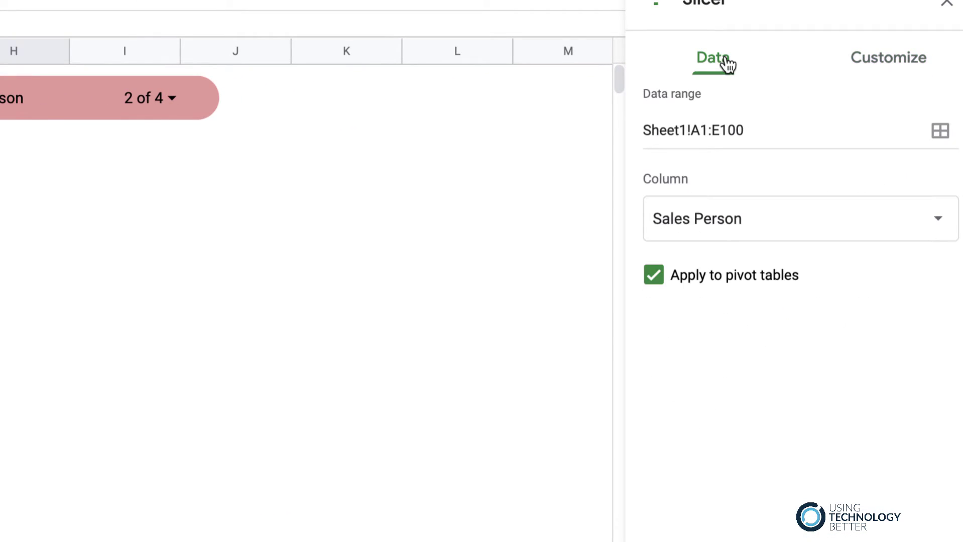
left_click(752, 232)
left_click(711, 282)
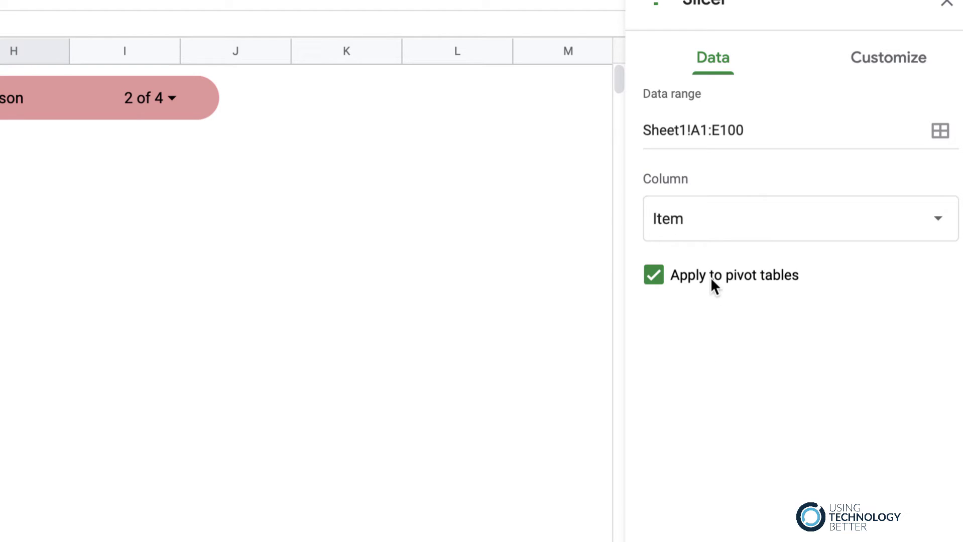
Change the title of the Item-column slicer to Item and give it a light yellow background
left_click(887, 60)
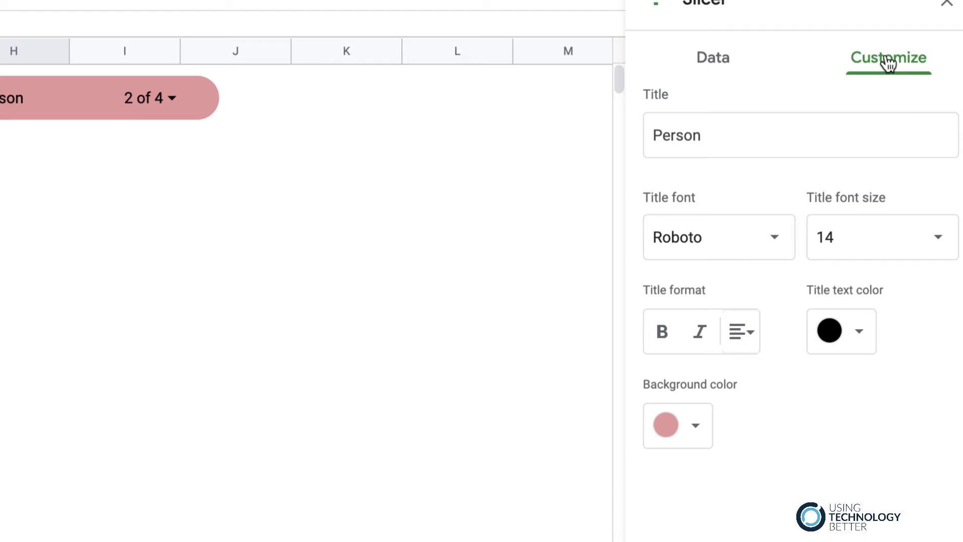
double_click(704, 136)
type("IU")
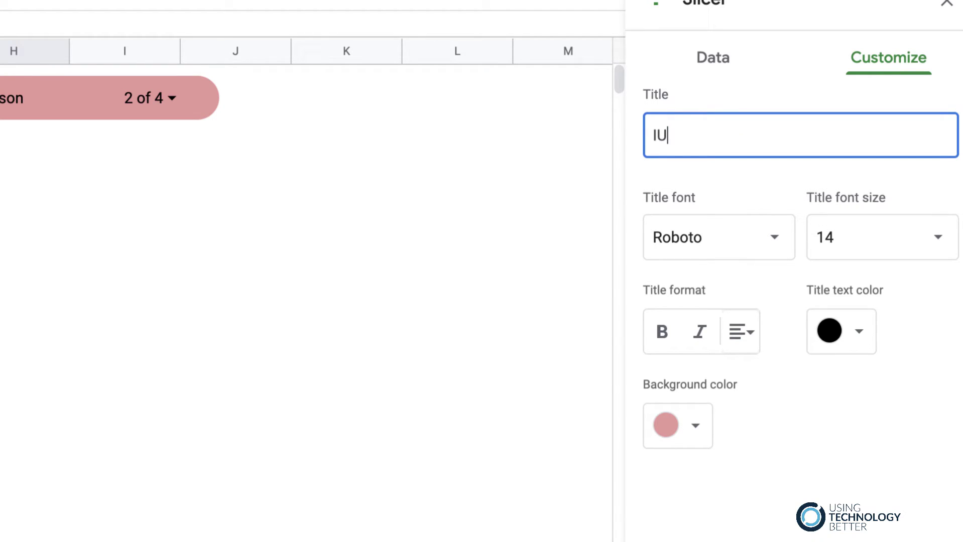
type("tem")
left_click(698, 428)
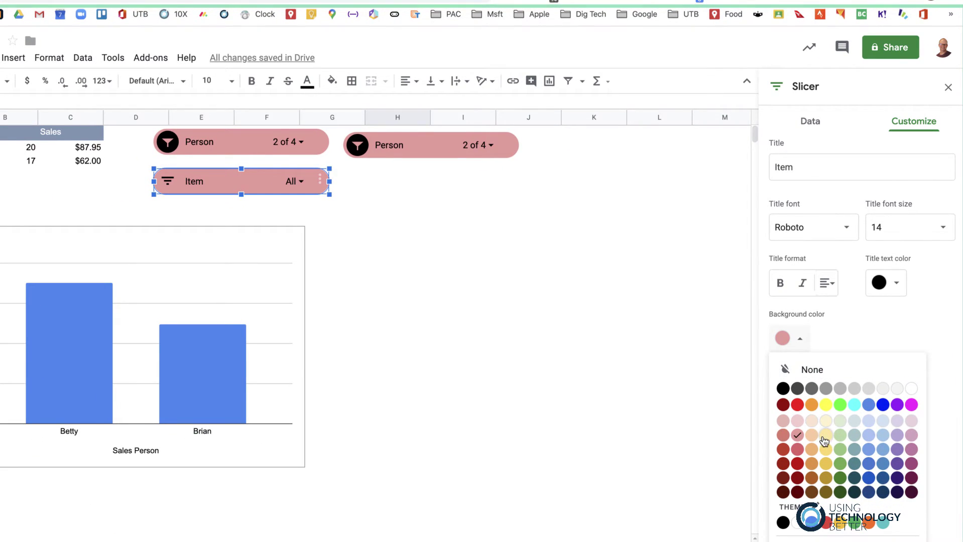
left_click(824, 435)
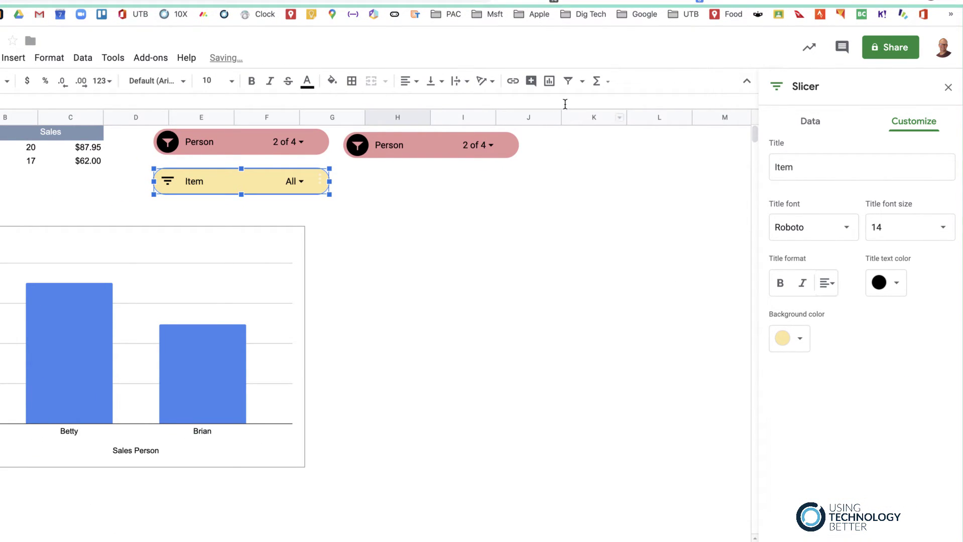
Change the title of the remaining Person slicer copy, around column H, to Quarter and give it a light blue background
left_click(505, 149)
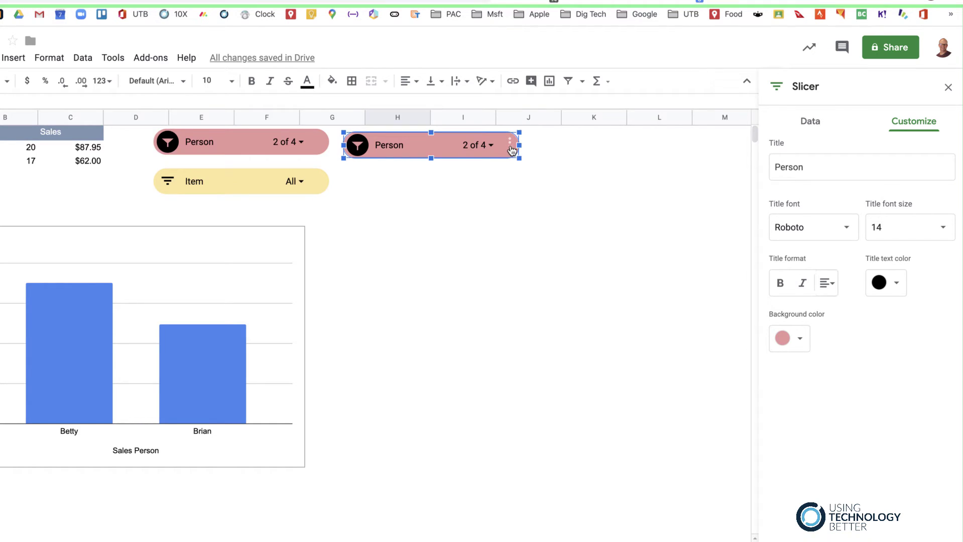
left_click(510, 146)
left_click(456, 163)
left_click(813, 168)
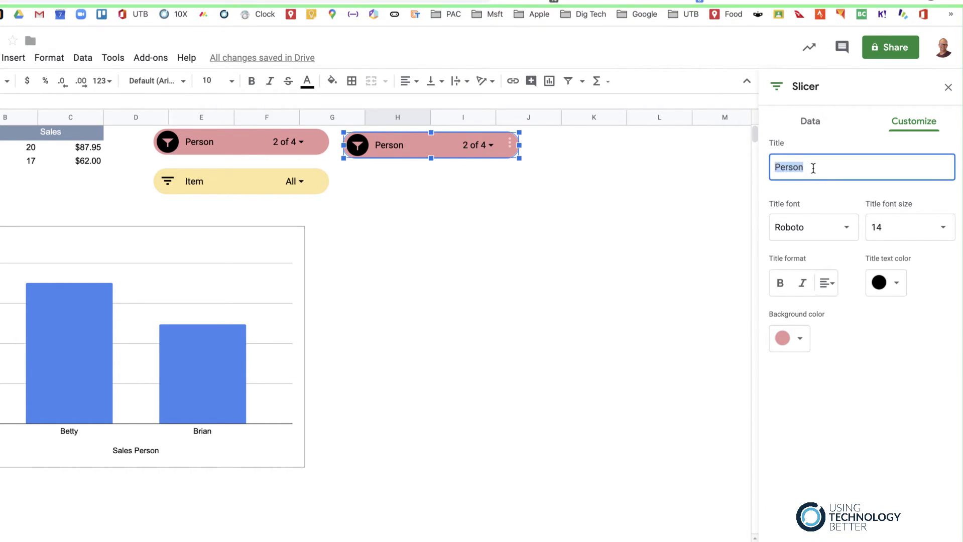
type("Q")
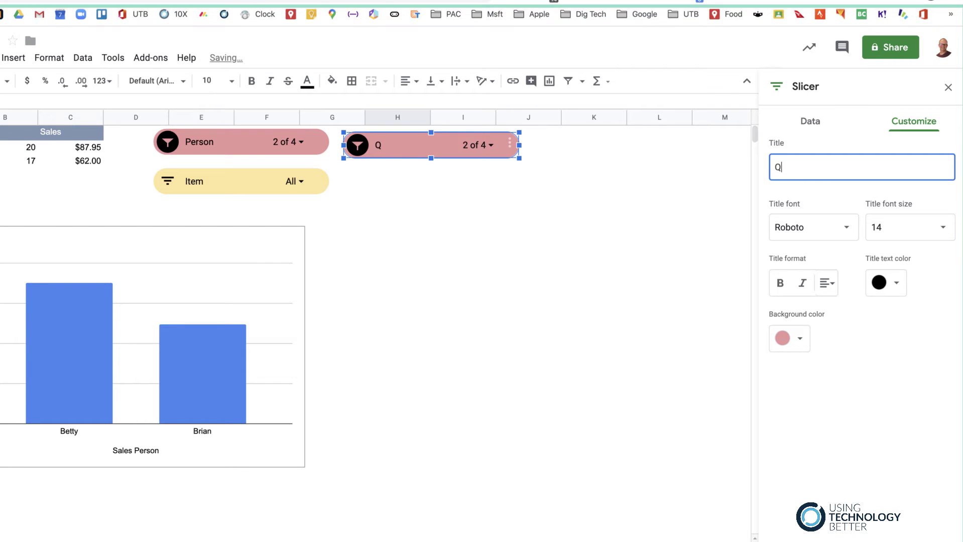
type("uarter")
left_click(799, 339)
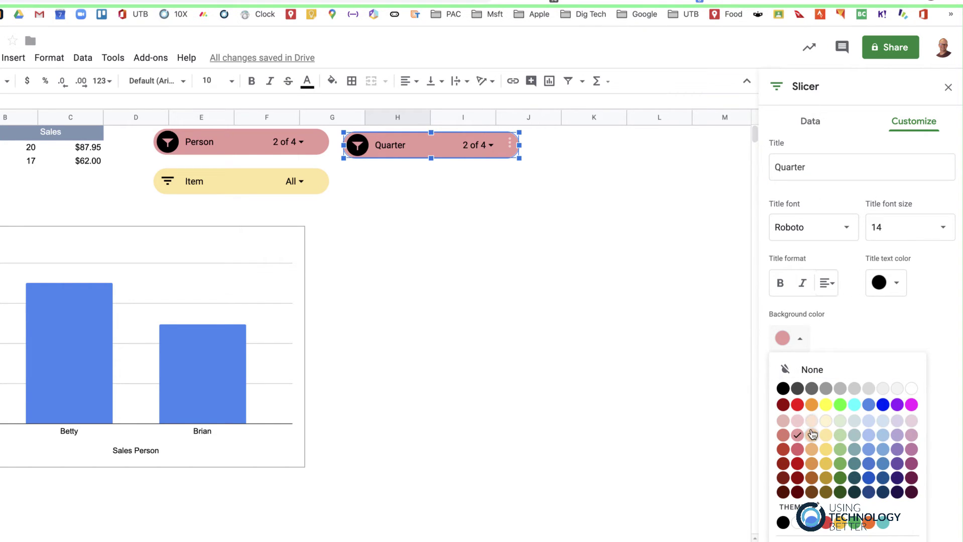
left_click(883, 436)
left_click(533, 259)
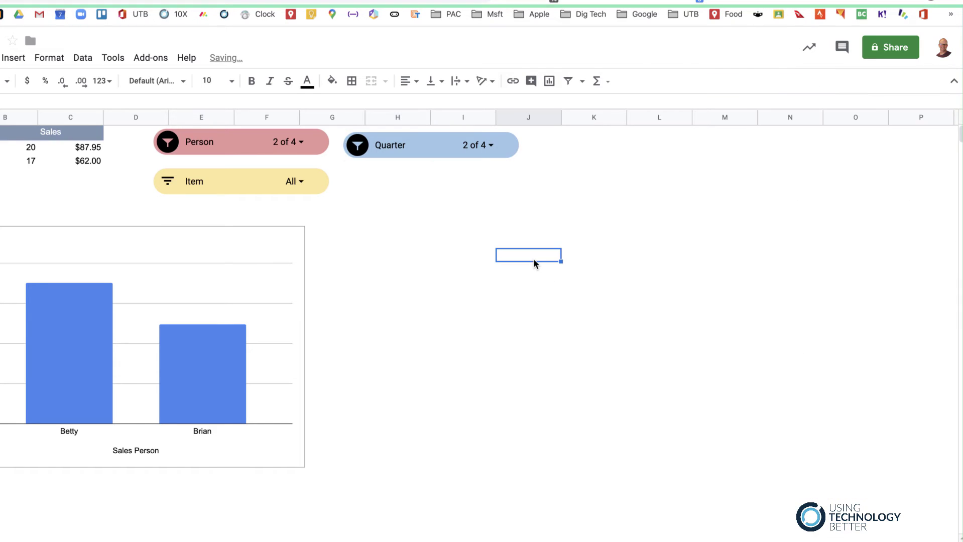
Narrow the Quarter, Item and Person slicers, keeping the Item and Person slicers equally wide
left_click(508, 137)
left_click_drag(518, 145, 482, 145)
left_click(324, 187)
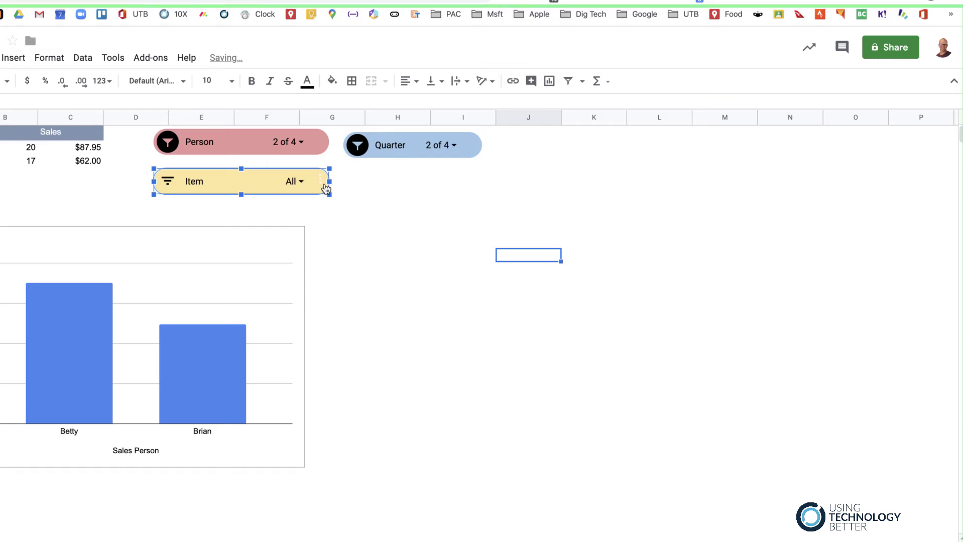
left_click_drag(327, 185, 305, 183)
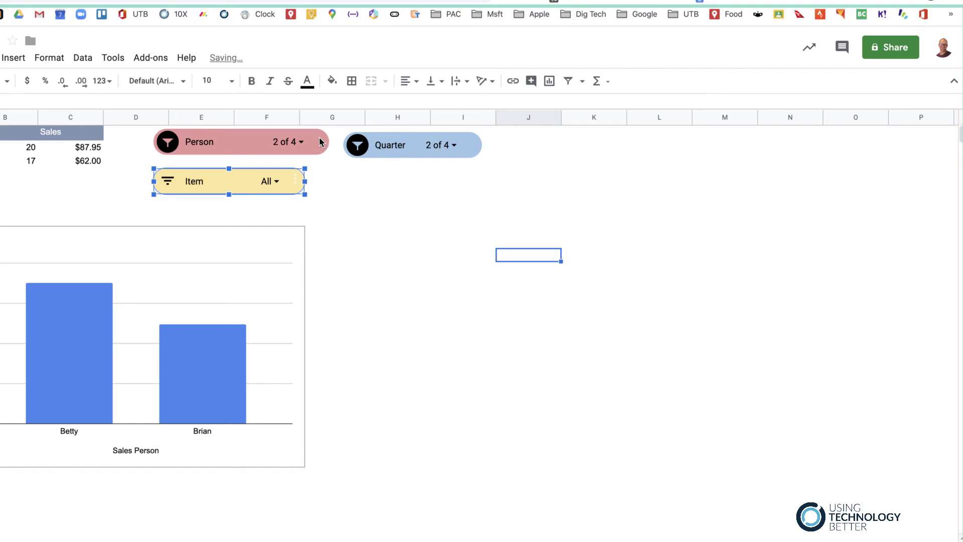
left_click(321, 142)
left_click_drag(329, 142, 305, 142)
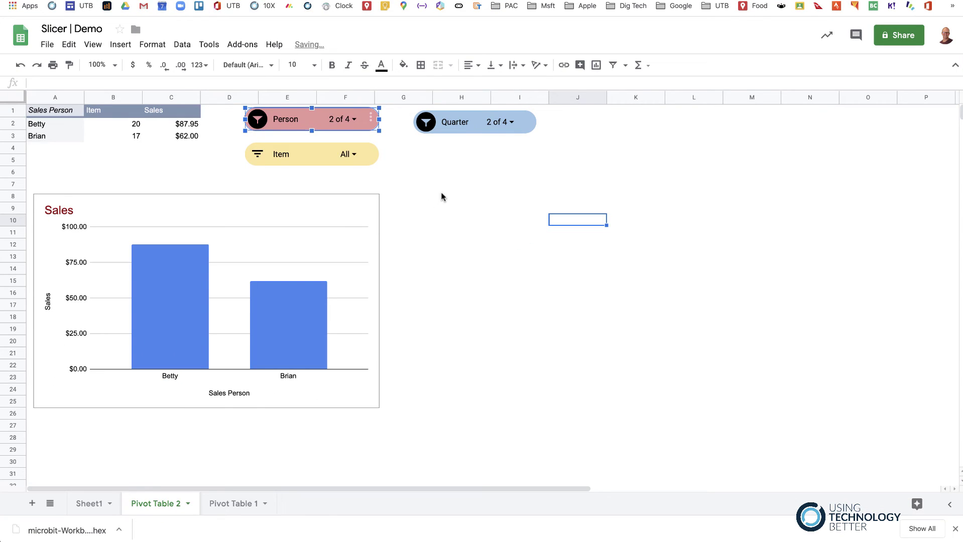
Select all values in the Person slicer's filter and apply it
left_click(342, 121)
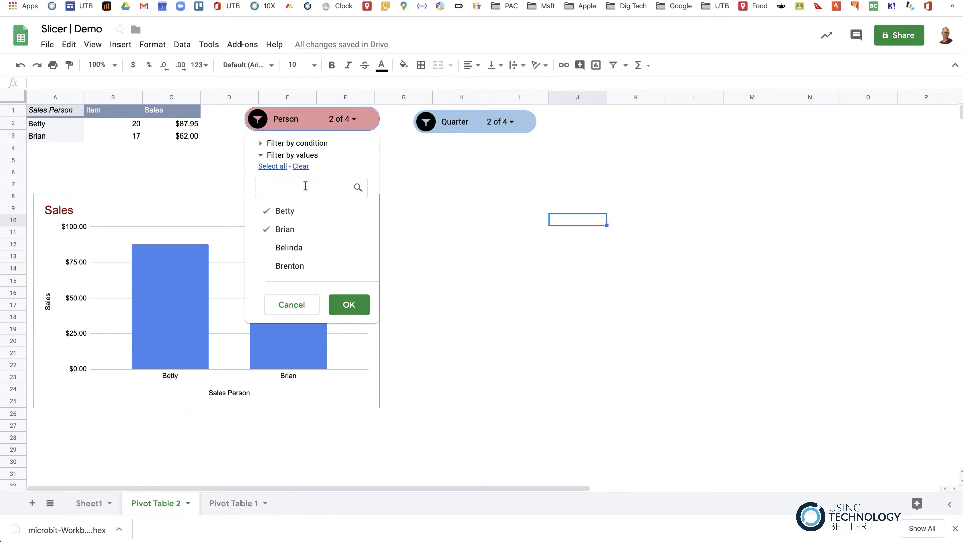
left_click(280, 167)
left_click(340, 306)
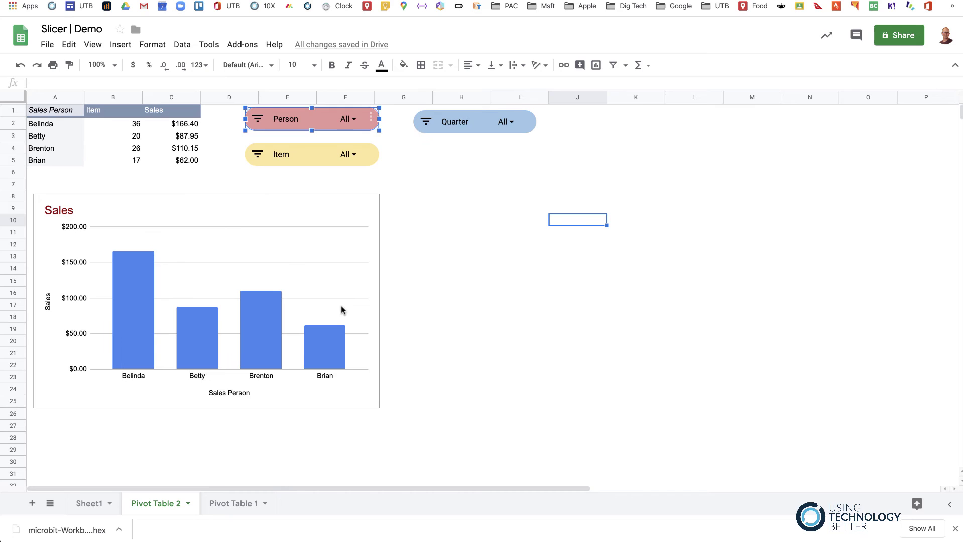
Filter the Item slicer to only Bun, Cake, Donut and Slice
left_click(345, 153)
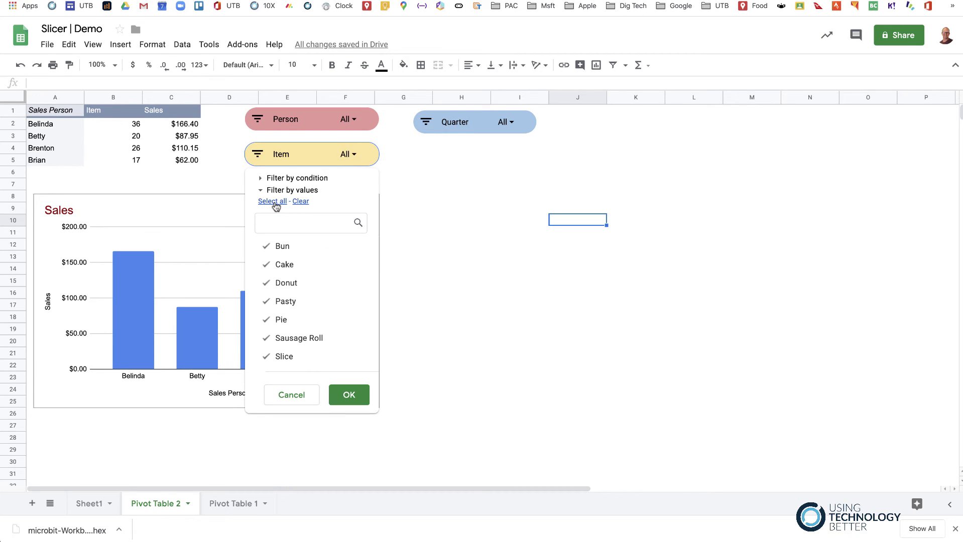
left_click(300, 202)
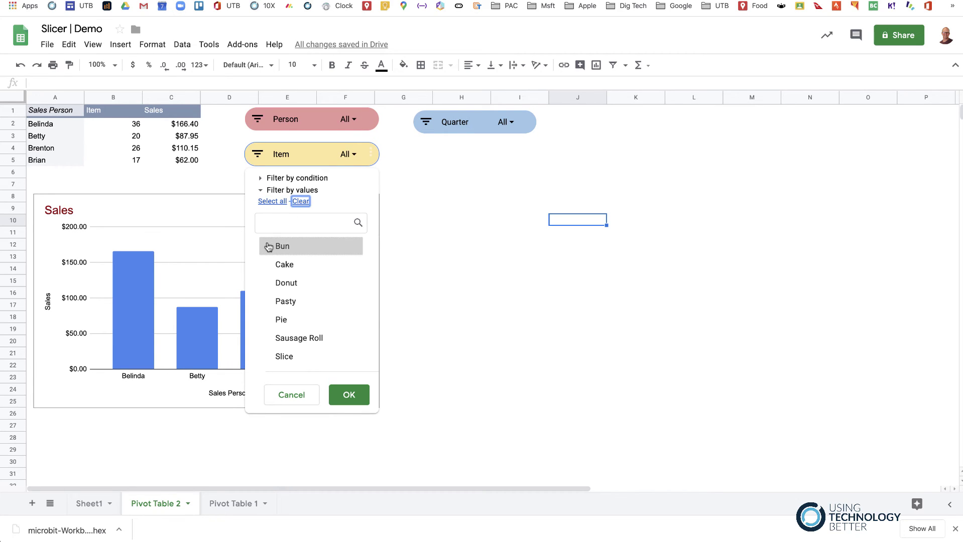
left_click(269, 246)
left_click(269, 265)
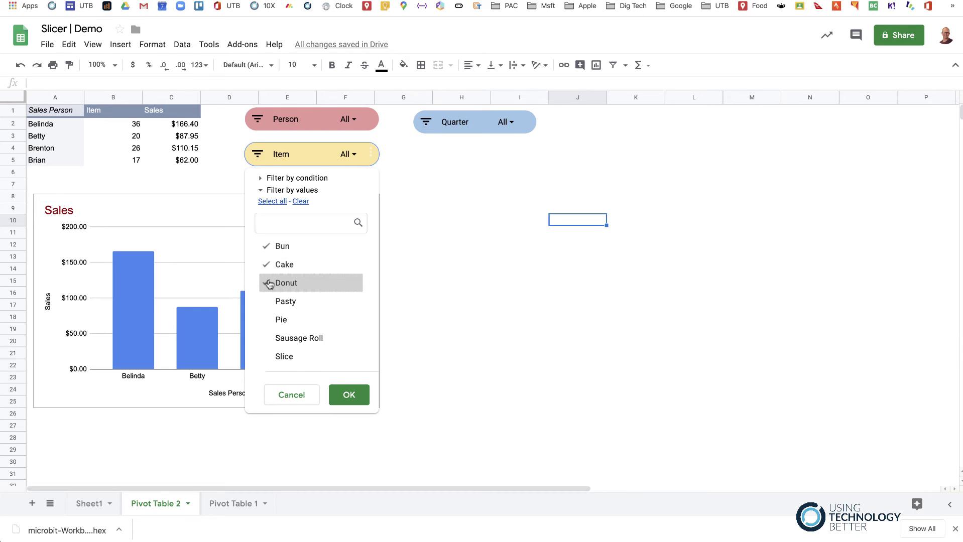
left_click(266, 356)
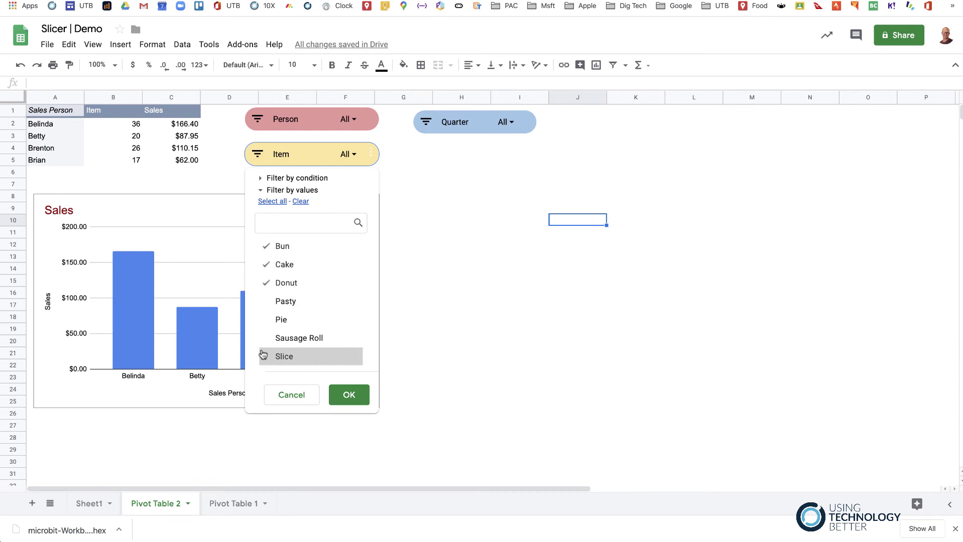
left_click(345, 397)
Change the Quarter slicer's data column to Quarter and close its settings
left_click(450, 127)
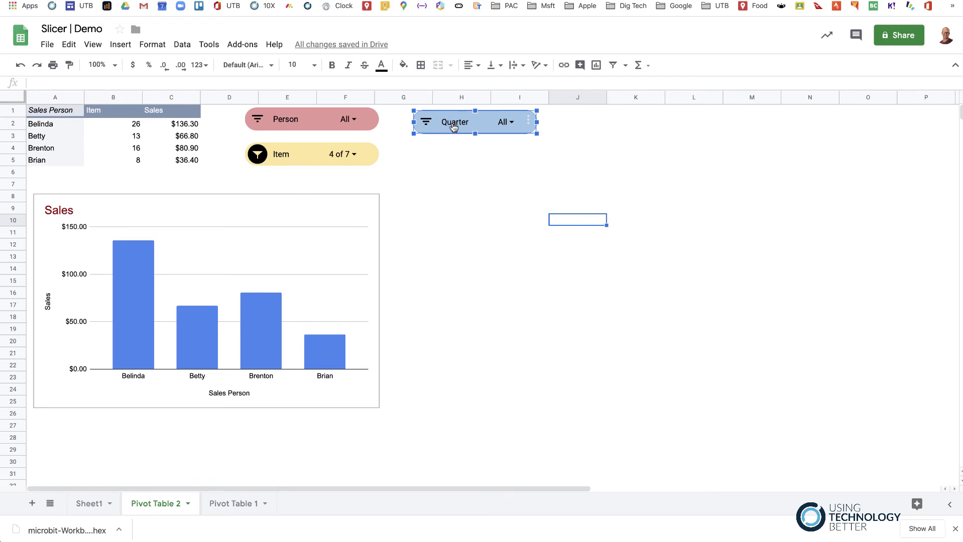
left_click(506, 122)
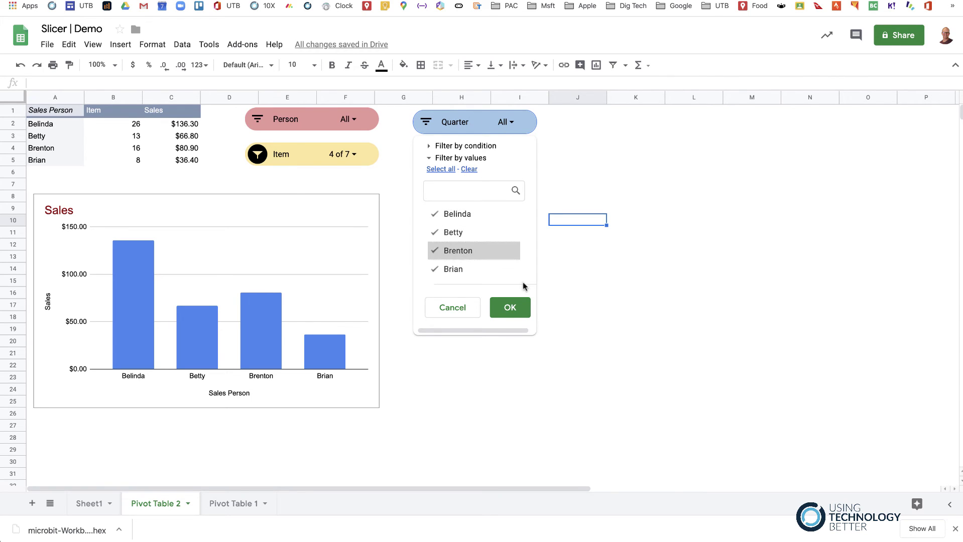
left_click(530, 119)
left_click(527, 121)
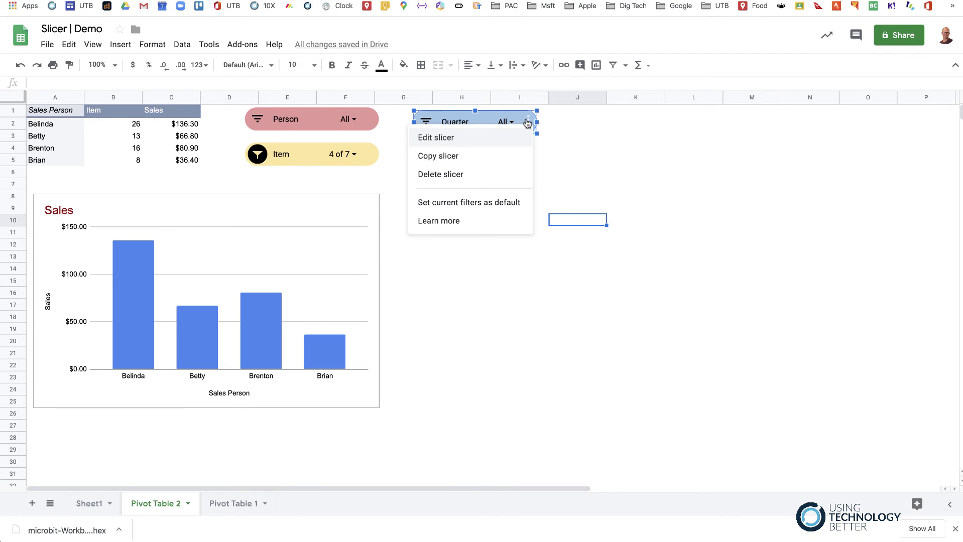
left_click(475, 138)
left_click(831, 102)
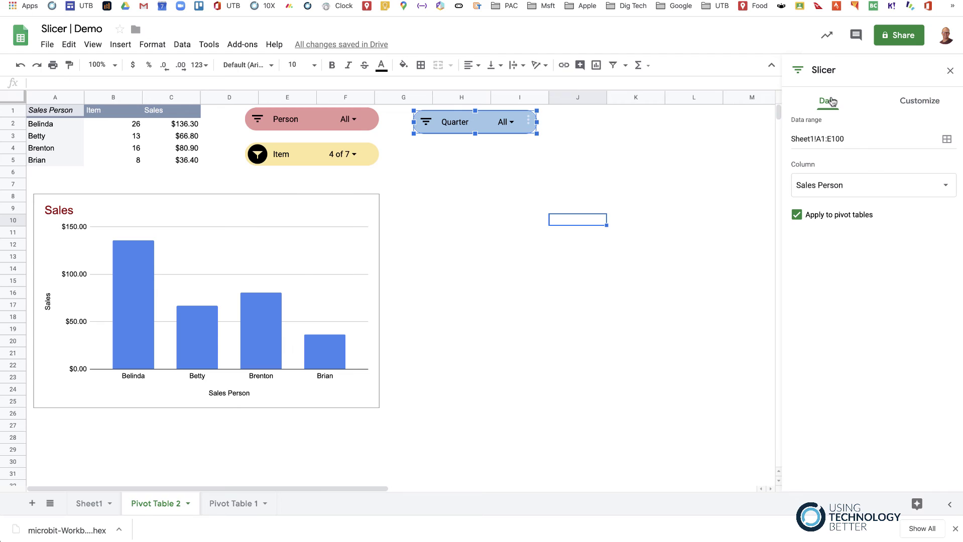
left_click(841, 190)
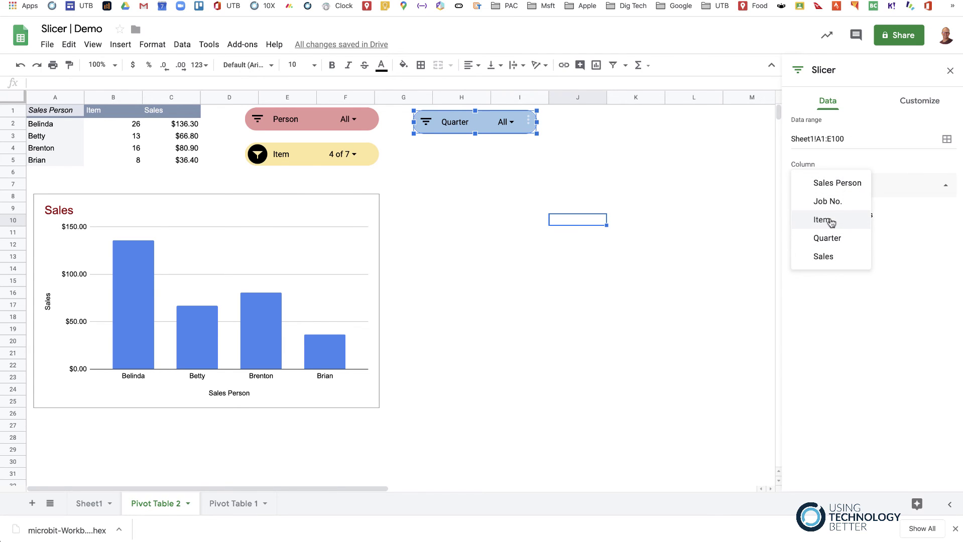
left_click(828, 238)
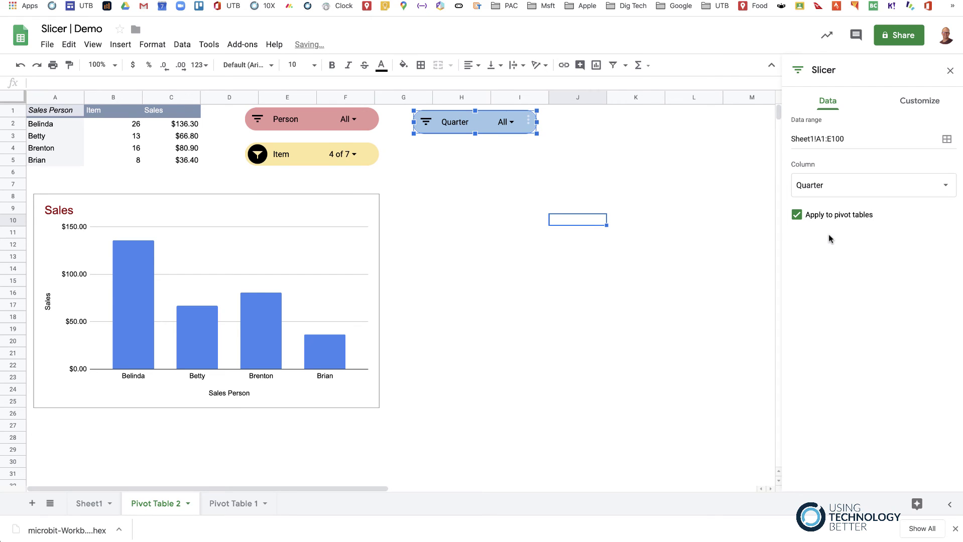
left_click(630, 139)
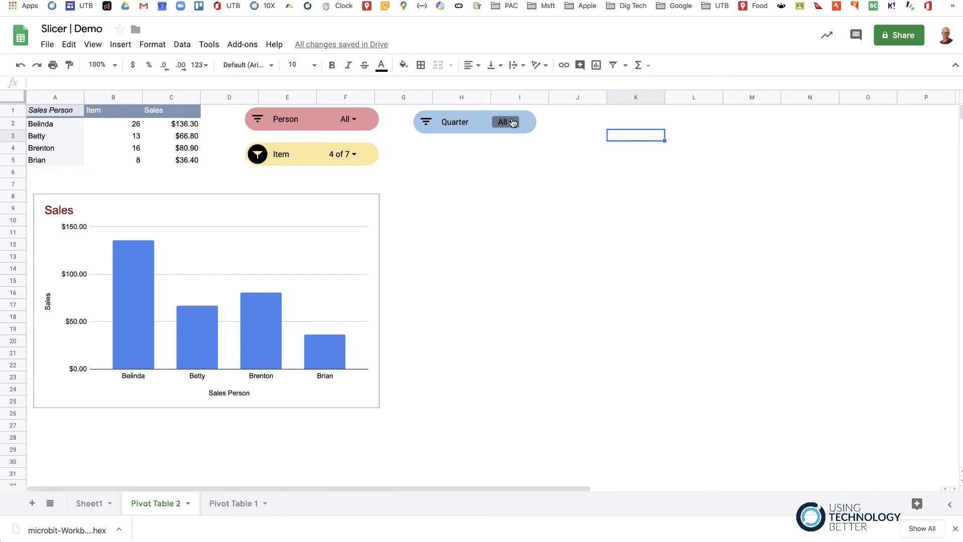
Filter the Quarter slicer to only Q1 and Q3
left_click(512, 123)
left_click(468, 170)
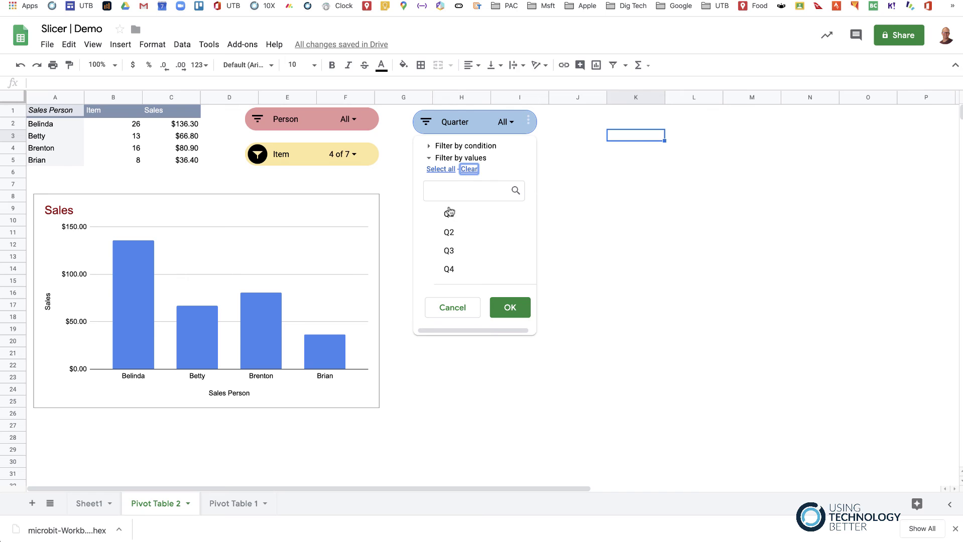
left_click(445, 213)
left_click(441, 251)
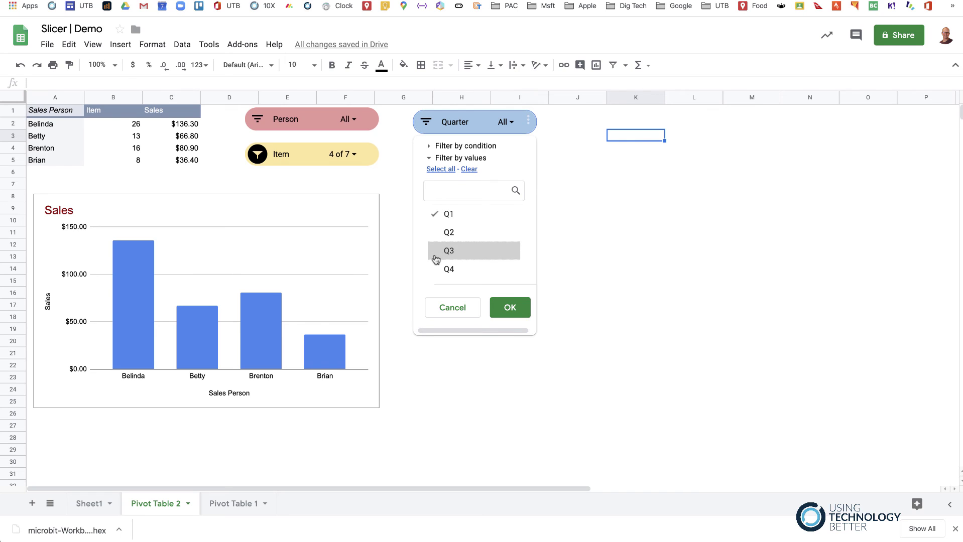
left_click(510, 307)
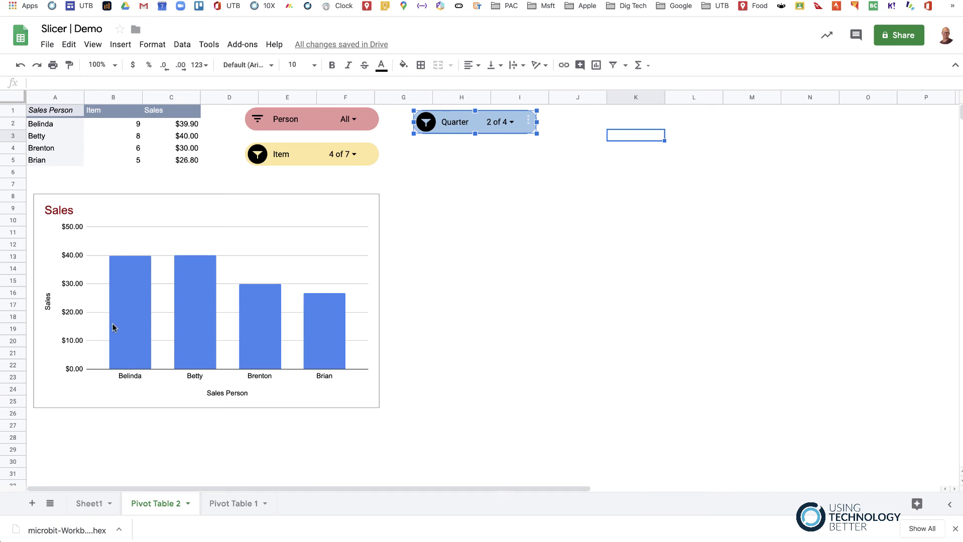
Open the Sales chart for editing to review its setup options, and close the chart editor
left_click(372, 204)
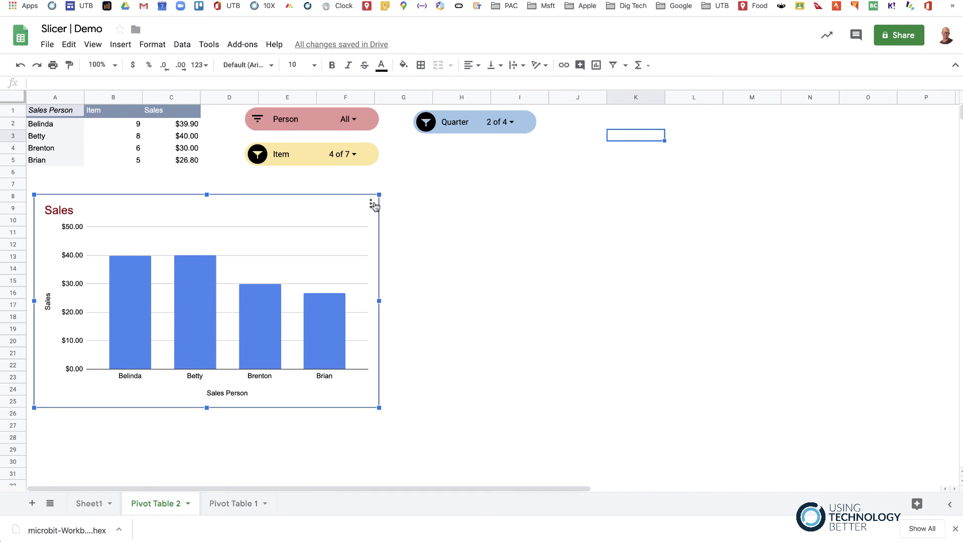
left_click(372, 204)
left_click(329, 222)
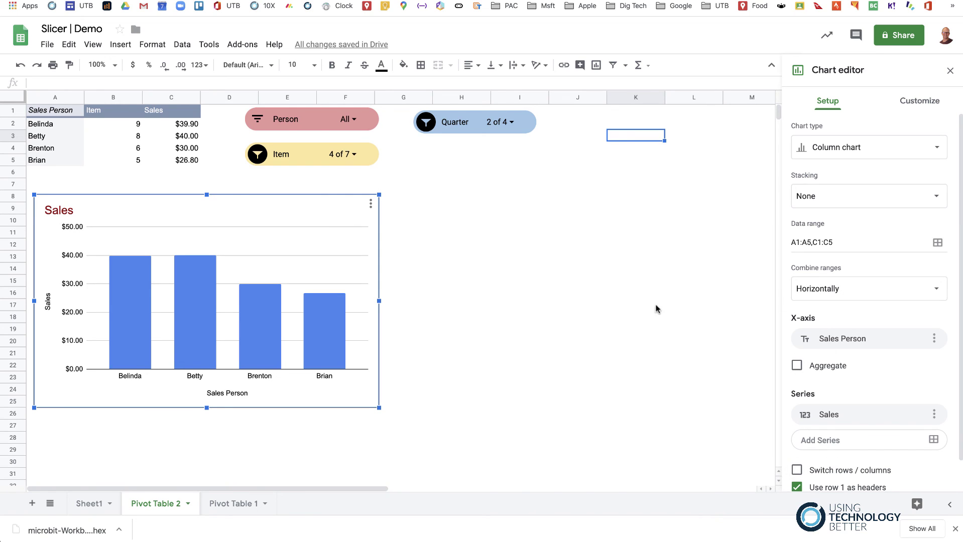
left_click(596, 321)
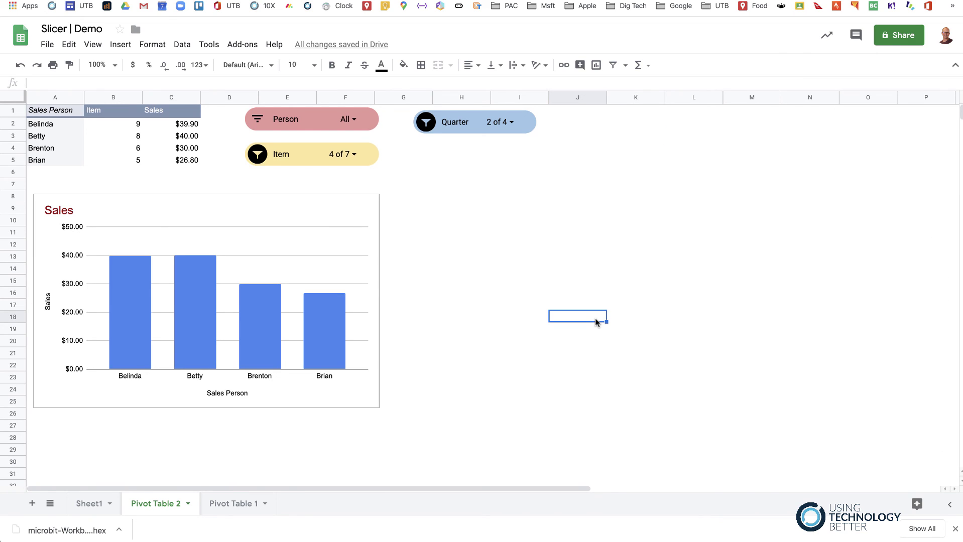